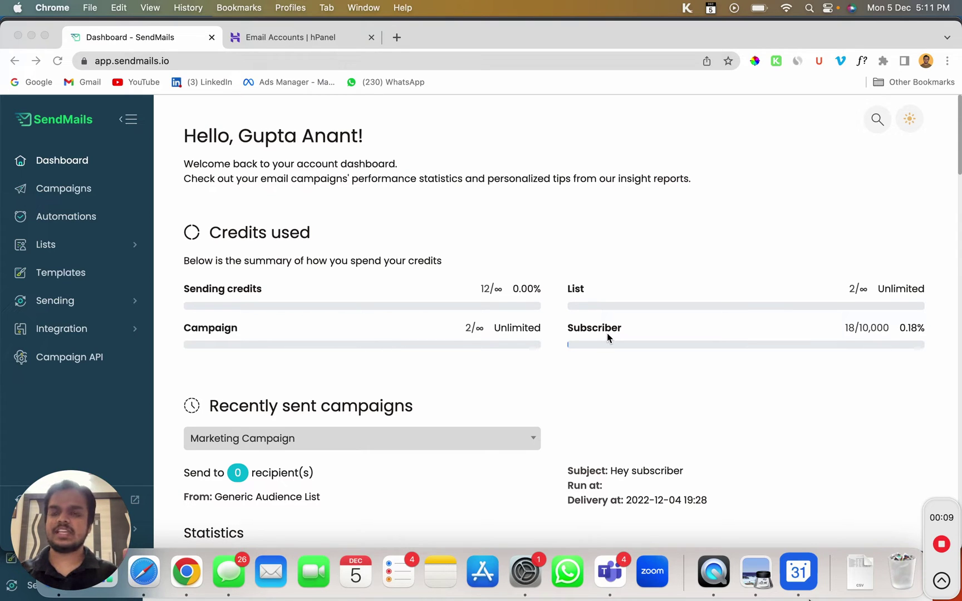
Go to the Sending servers list and open the existing active SMTP server's settings
click(55, 301)
scroll(56, 307, down, 1)
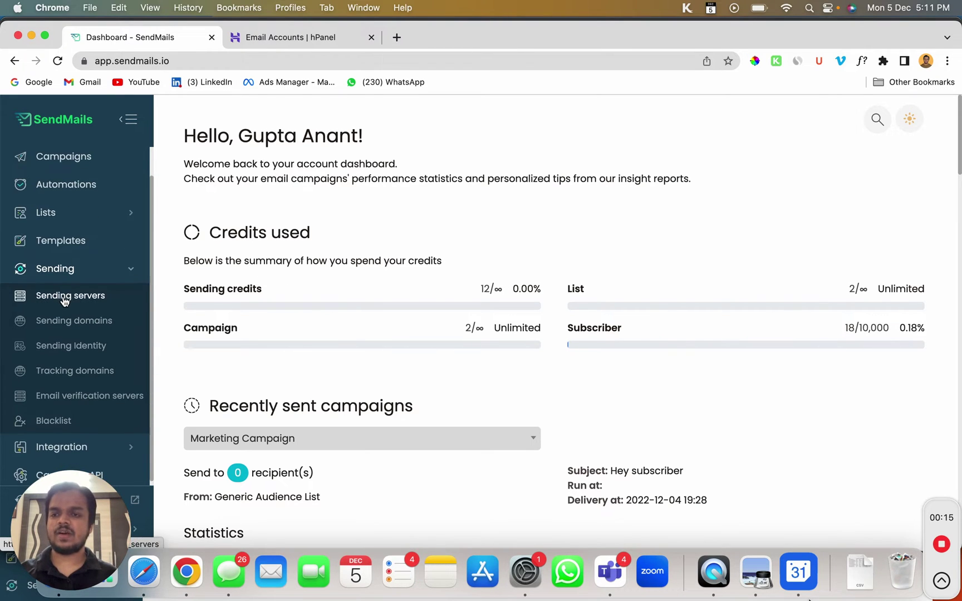
click(65, 301)
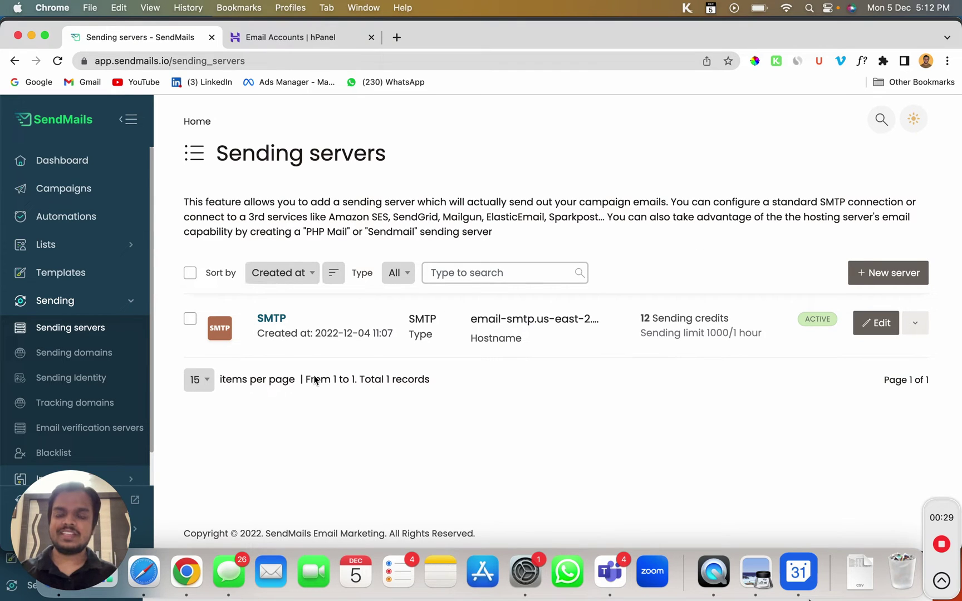
click(280, 324)
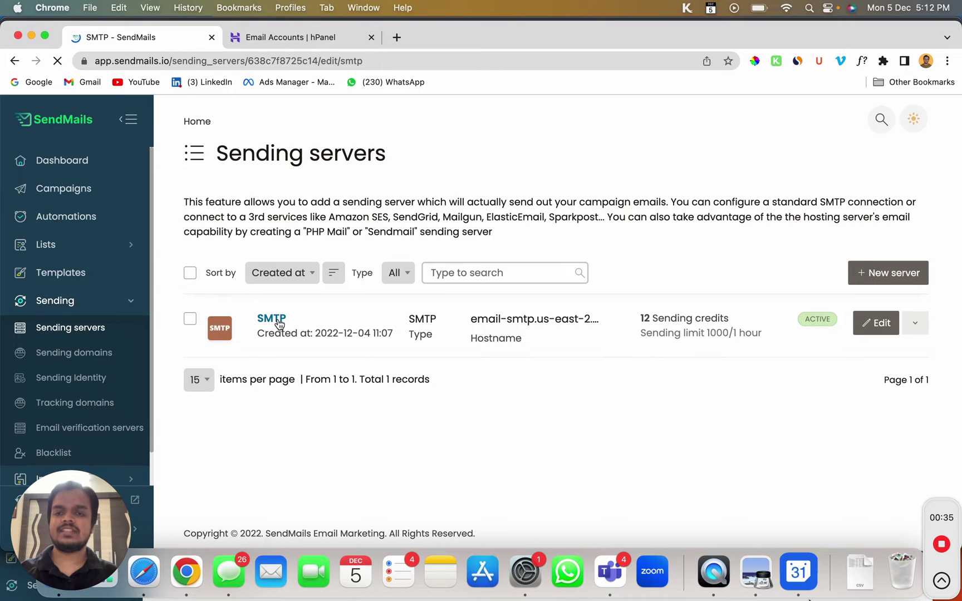
scroll(244, 315, down, 1)
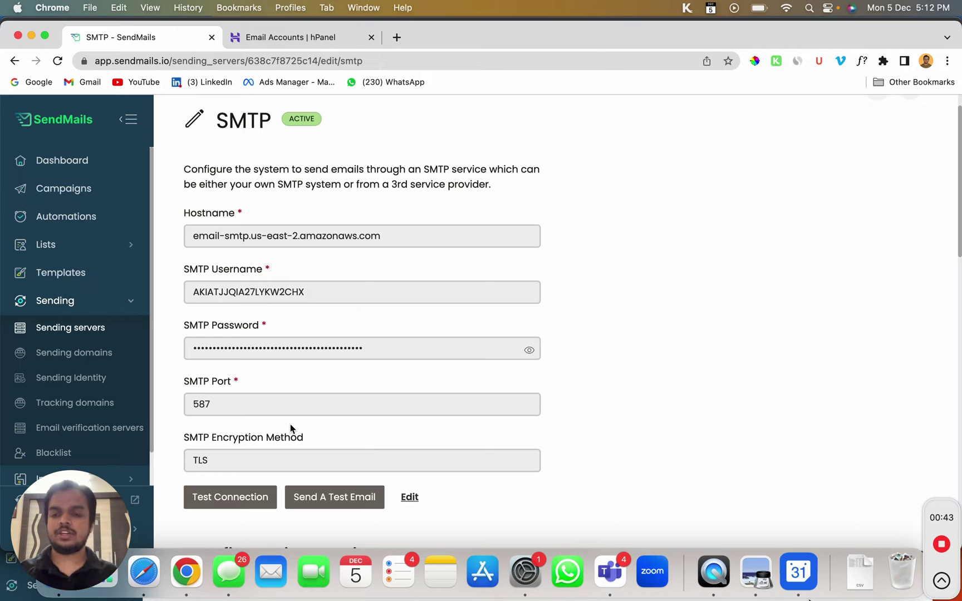
click(13, 62)
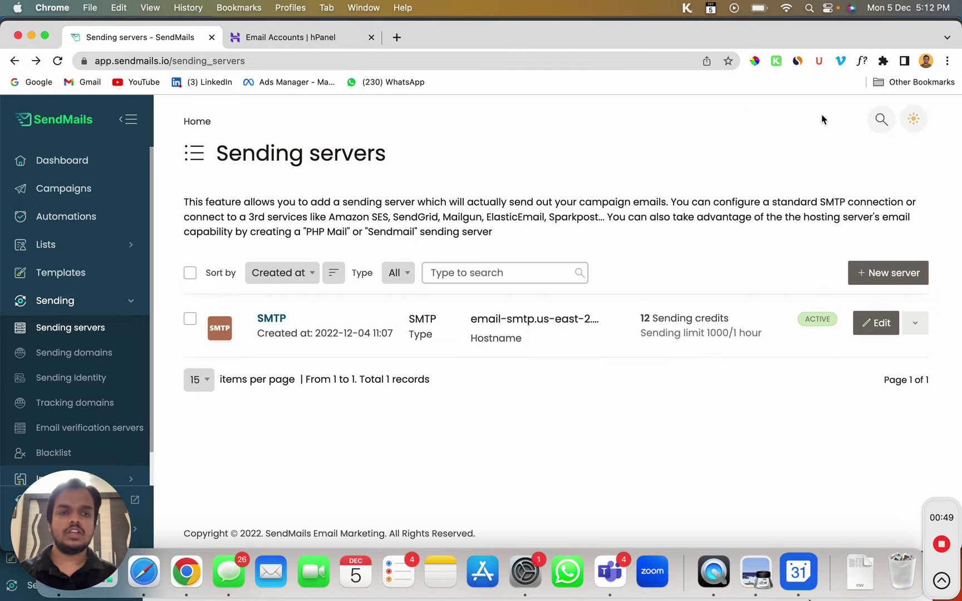
Start a new plain SMTP sending server and dismiss the password generator overlay
click(878, 280)
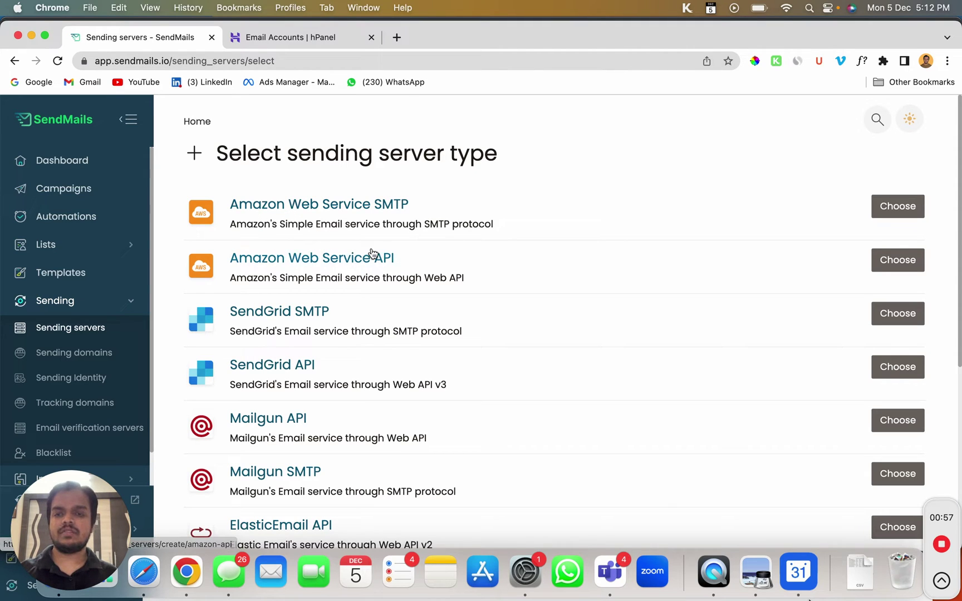
scroll(380, 303, down, 3)
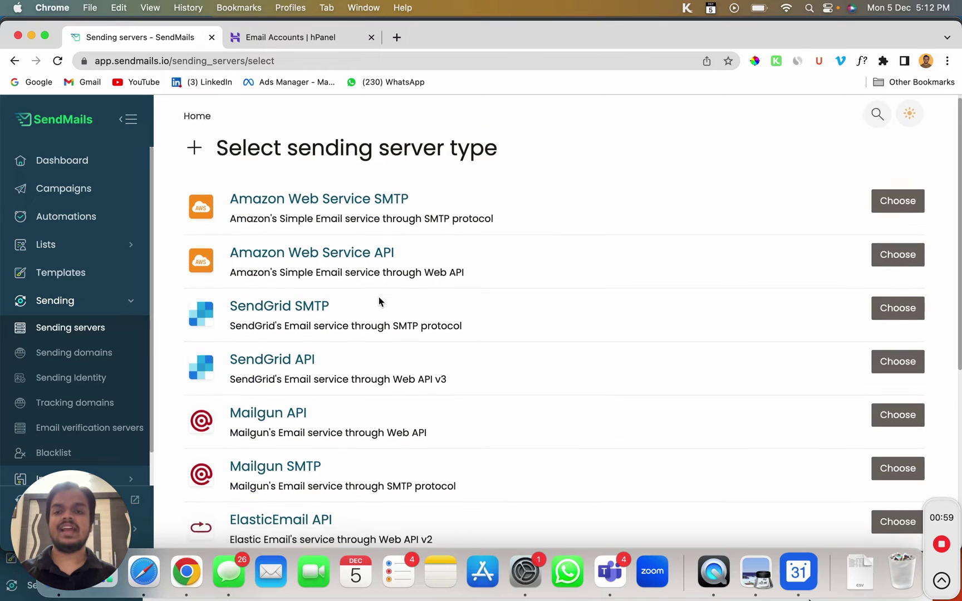
scroll(243, 261, down, 4)
scroll(243, 261, down, 5)
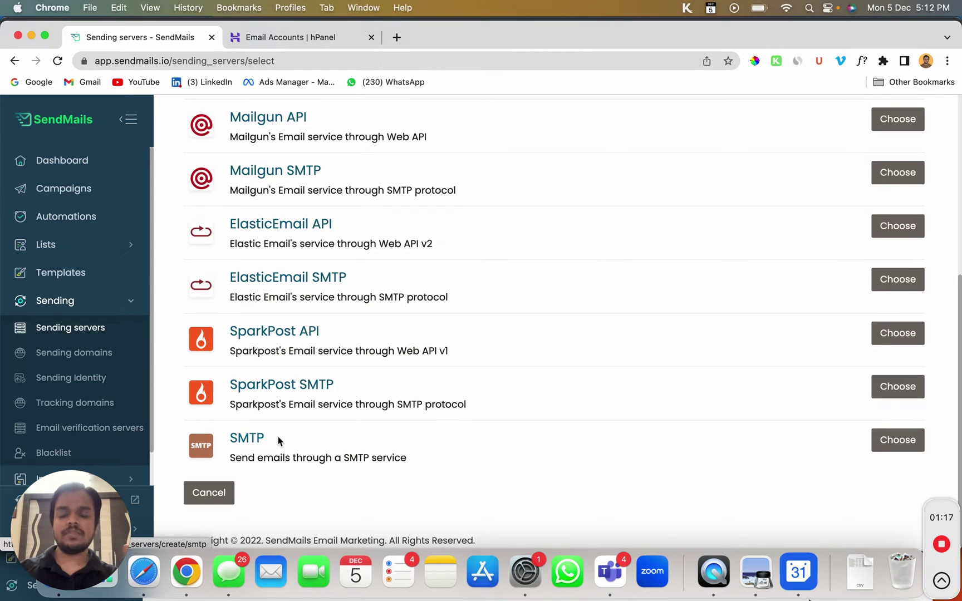
click(241, 440)
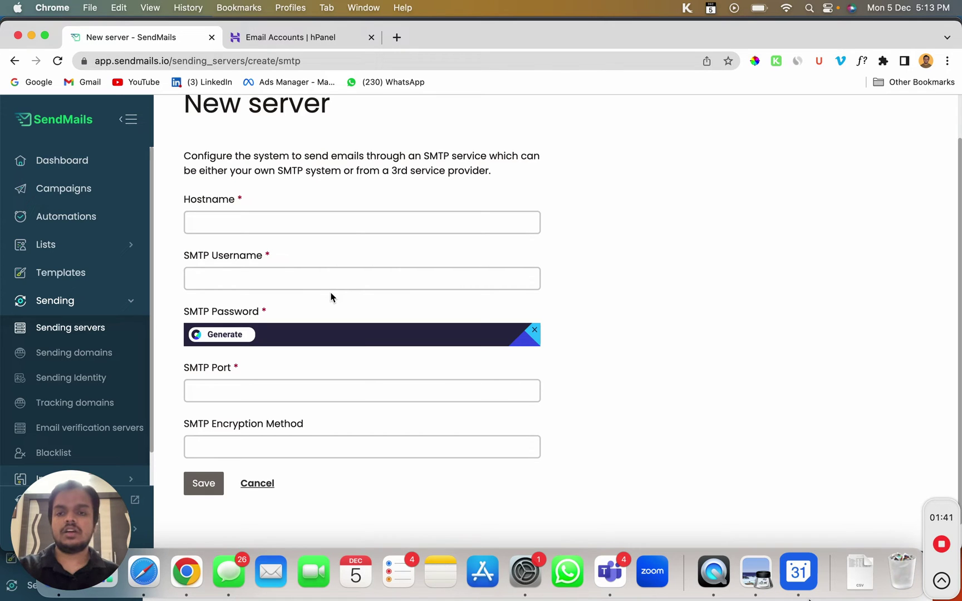
click(535, 334)
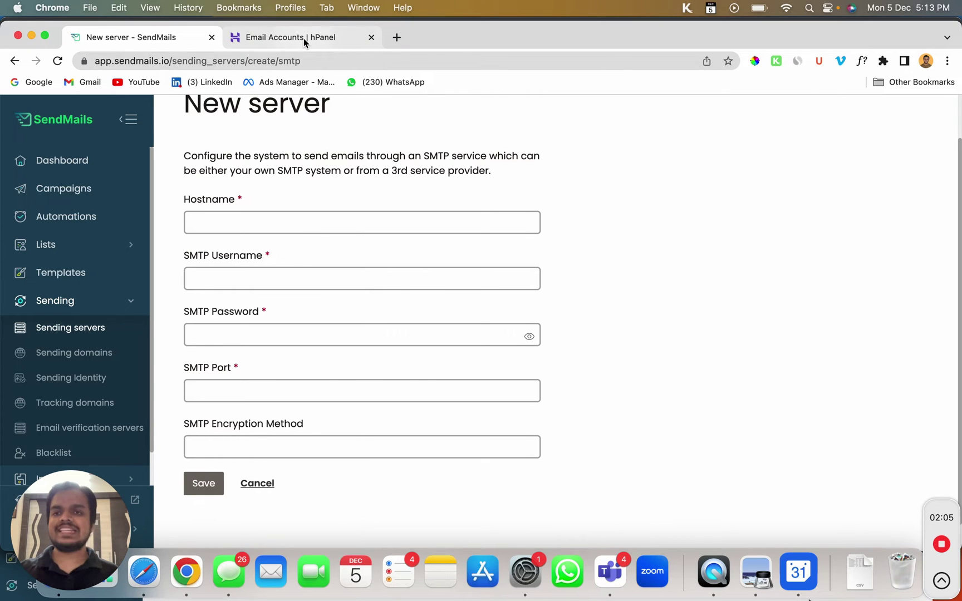
click(303, 38)
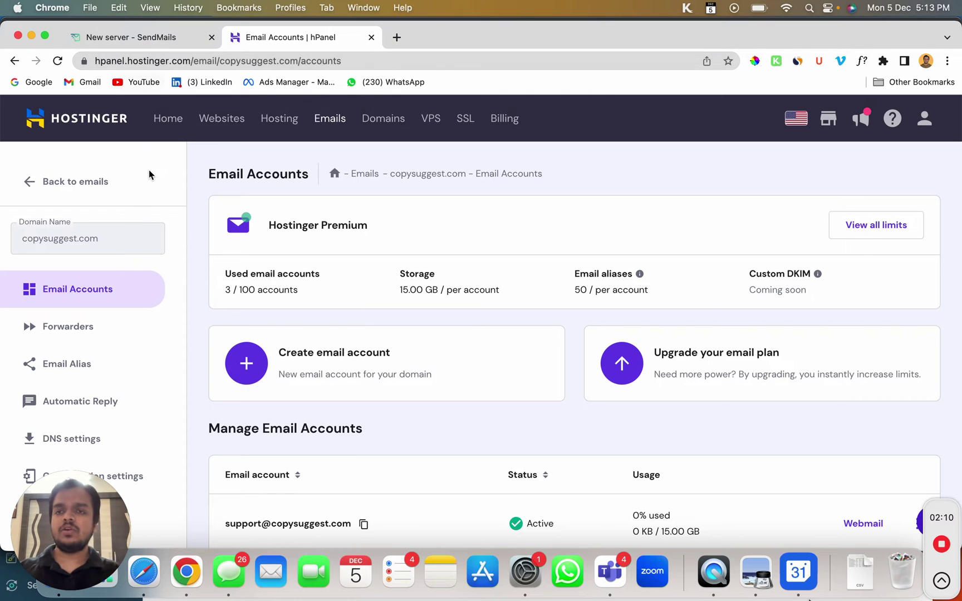
Look up Hostinger's outgoing SMTP settings: smtp.hostinger.com, port 465, SSL/TLS
scroll(139, 282, down, 3)
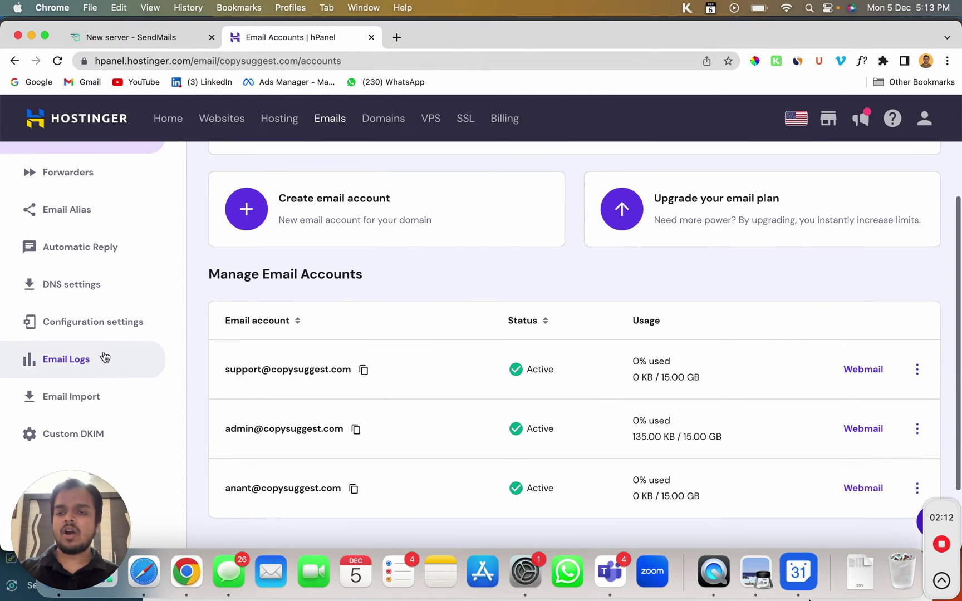
click(111, 327)
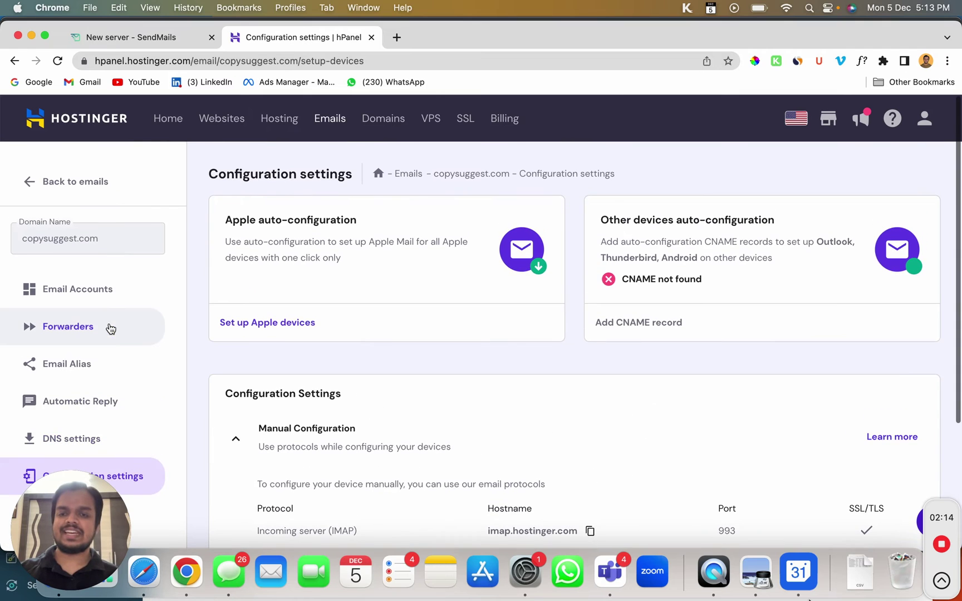
scroll(380, 501, down, 4)
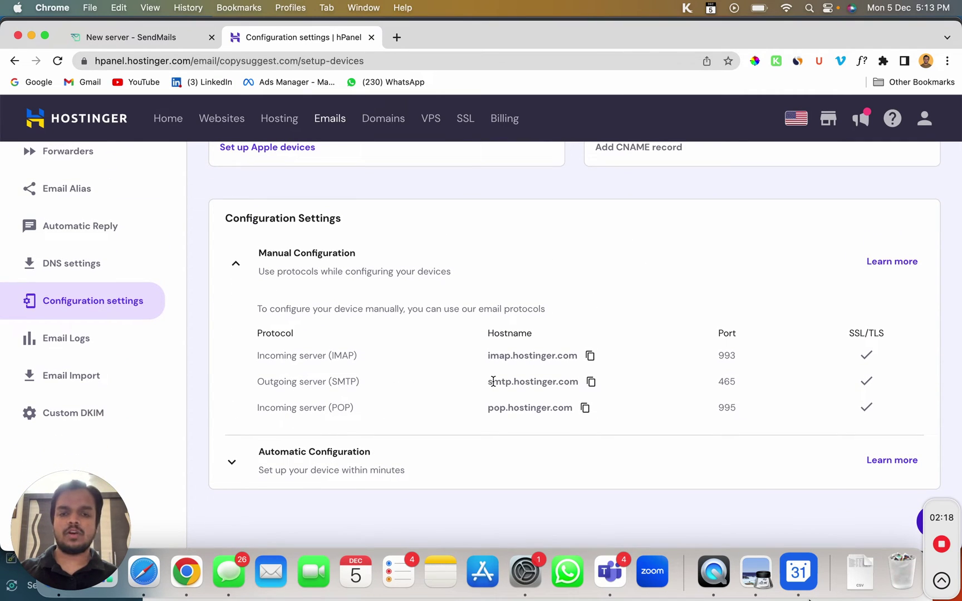
drag(488, 382, 571, 382)
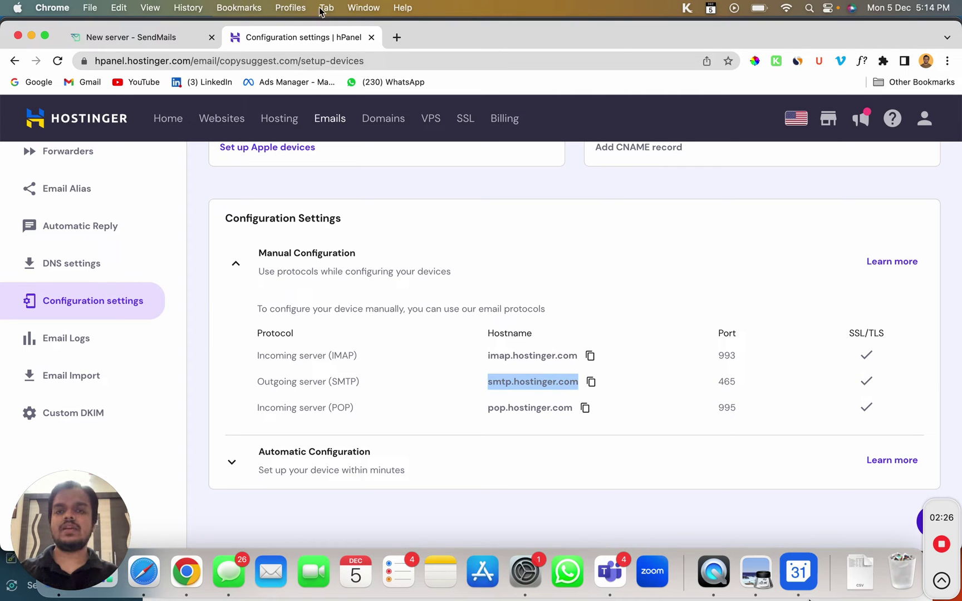
click(397, 37)
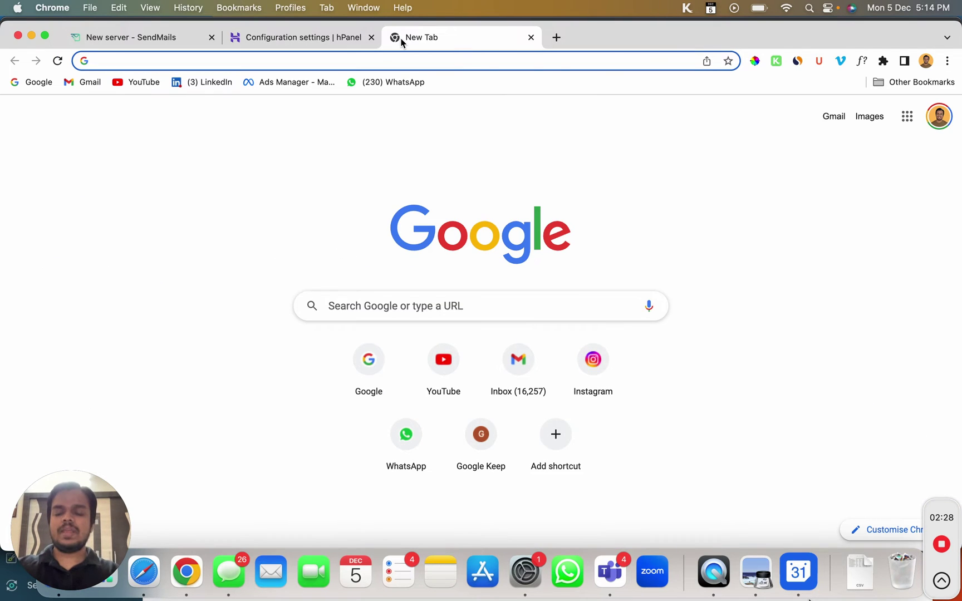
Search Google for 'godaddy smtp settings' to compare: smtpout.secureserver.net, port 465, SSL
text(og)
key(BackSpace)
key(BackSpace)
text(go)
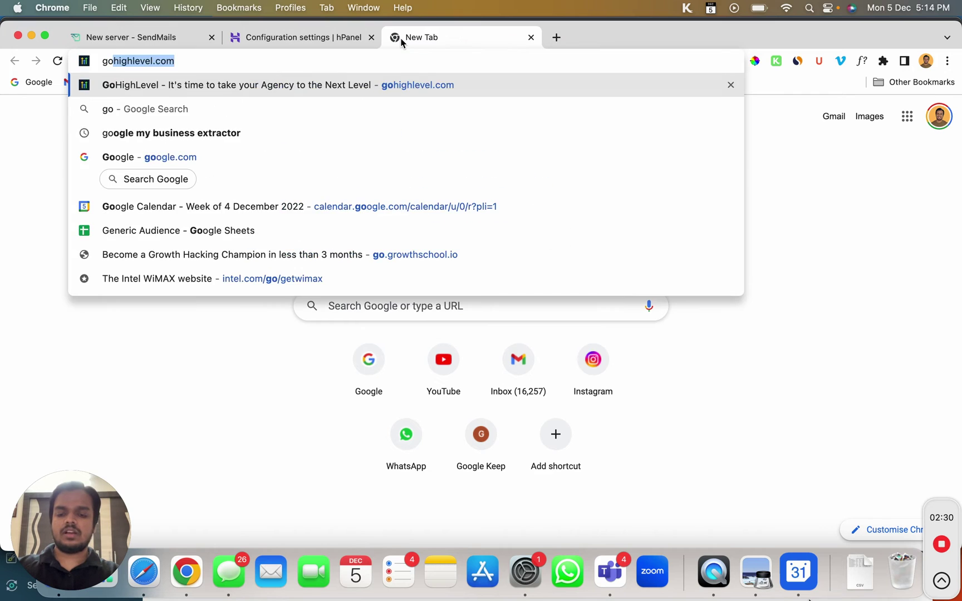
text(daddy smt)
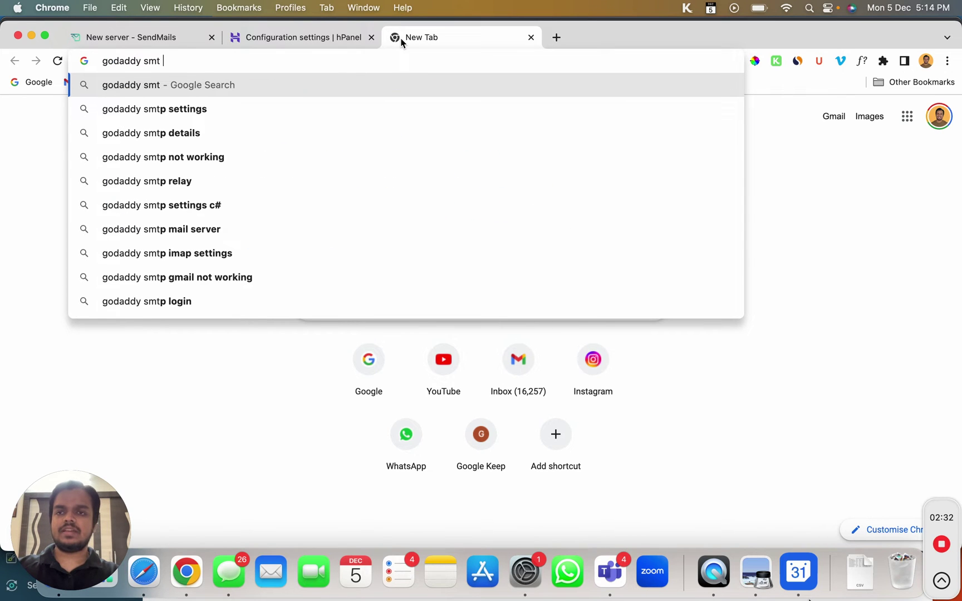
key(Down)
key(Return)
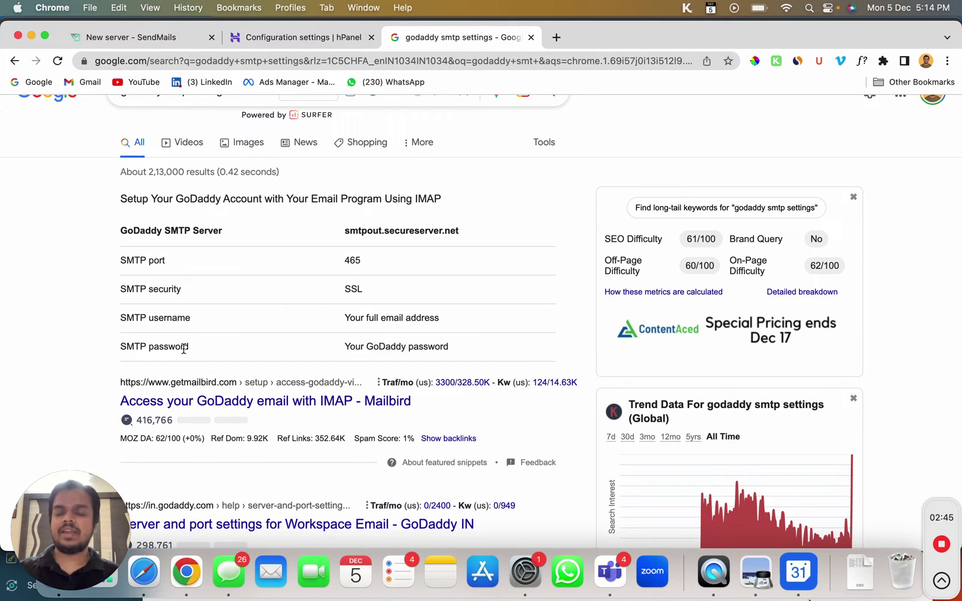
click(128, 33)
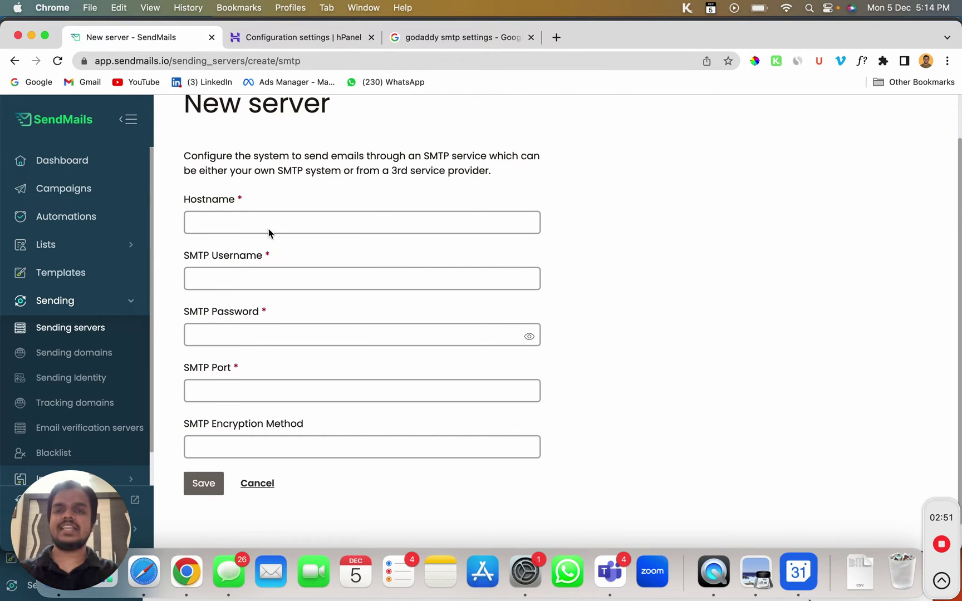
Fill the new server's hostname with smtp.hostinger.com and port with 465, copied from hPanel
click(295, 38)
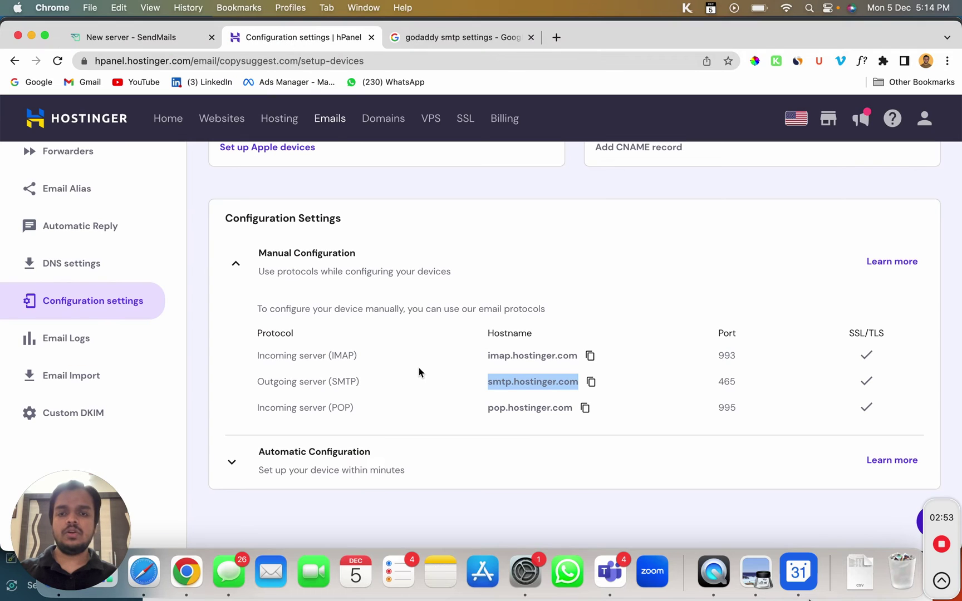
click(593, 382)
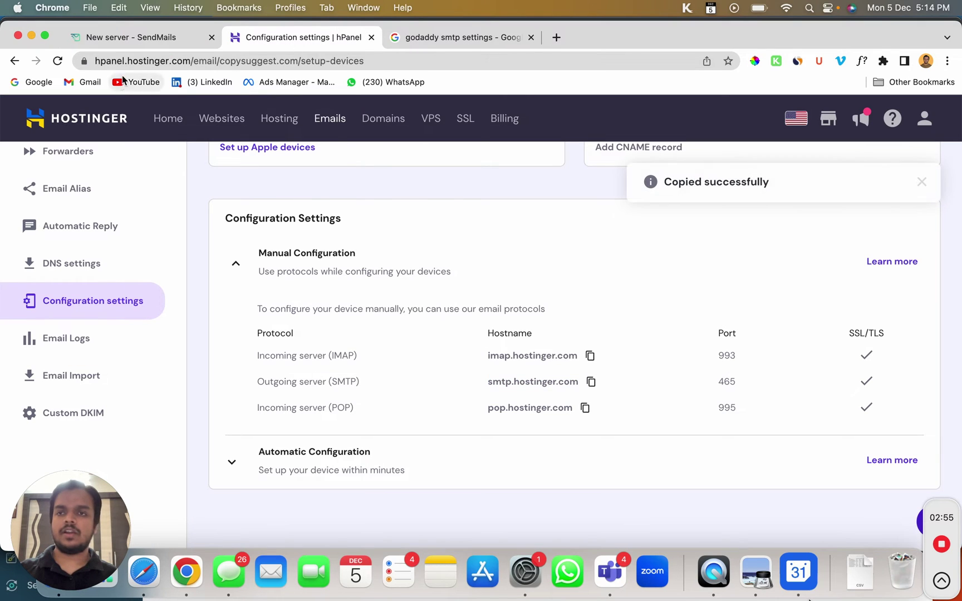
click(146, 38)
click(219, 221)
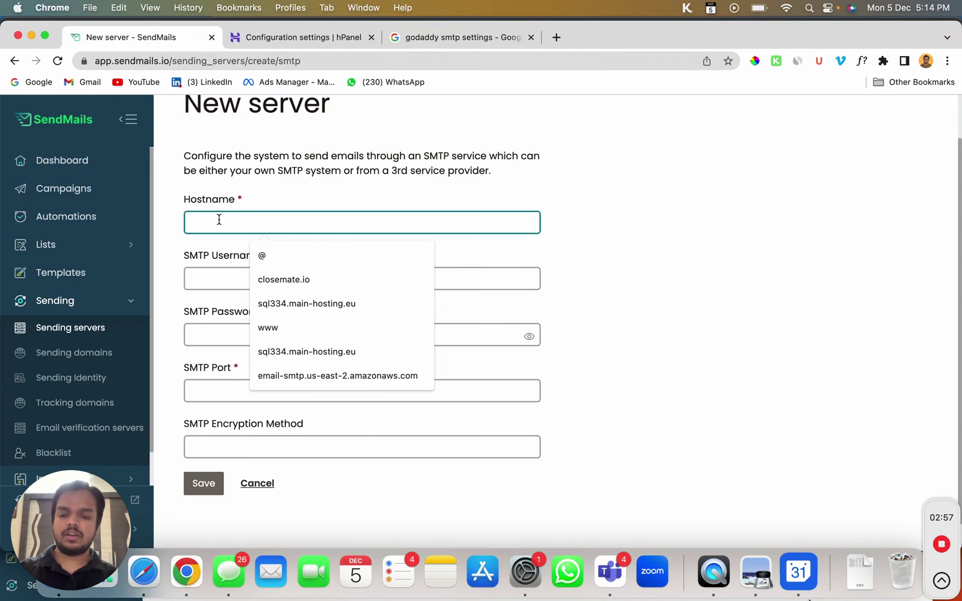
key(super+v)
click(307, 39)
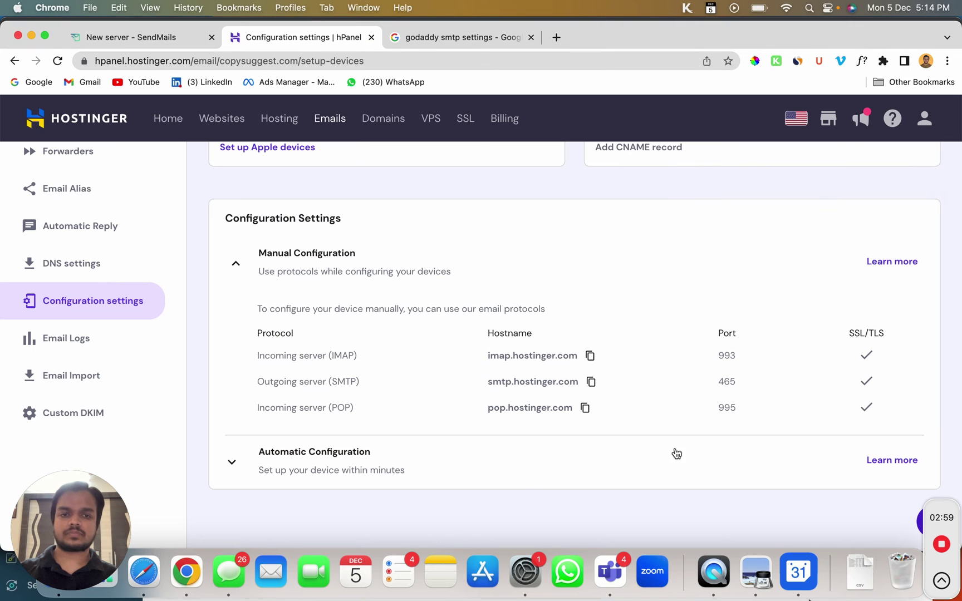
double_click(727, 381)
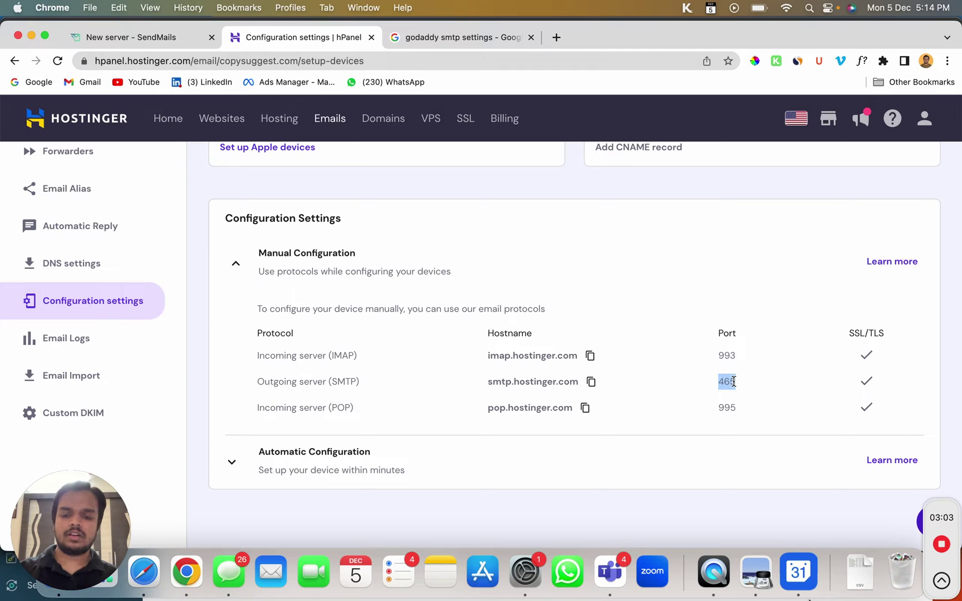
click(155, 37)
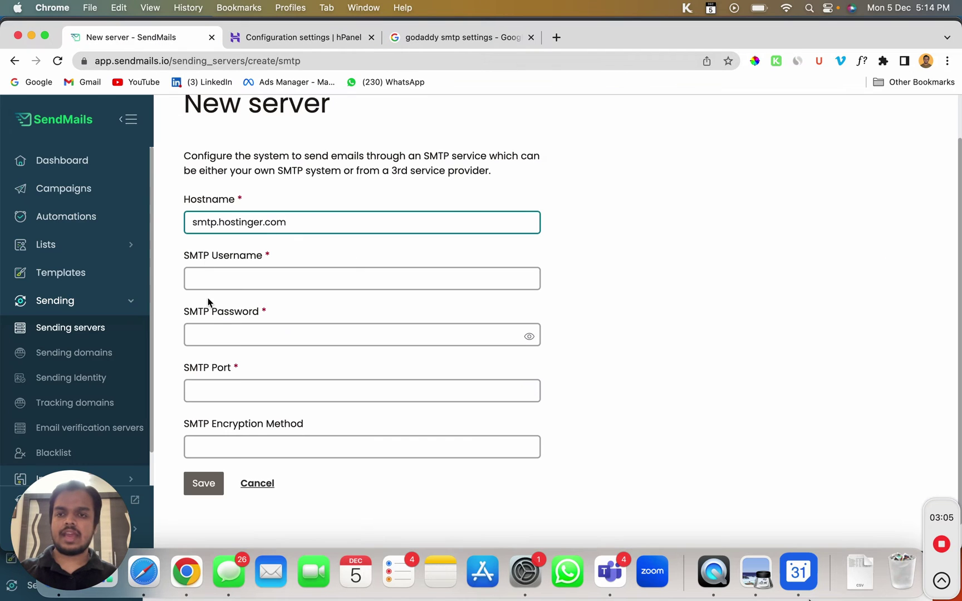
click(211, 391)
key(super+v)
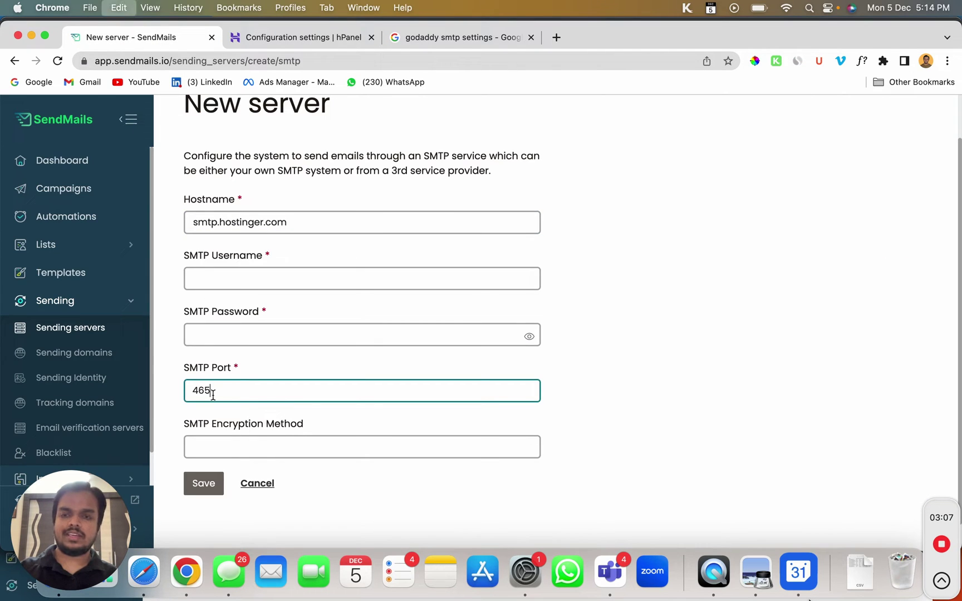
Set the server's encryption to SSL, trimming the pasted SSL/TLS value
click(278, 43)
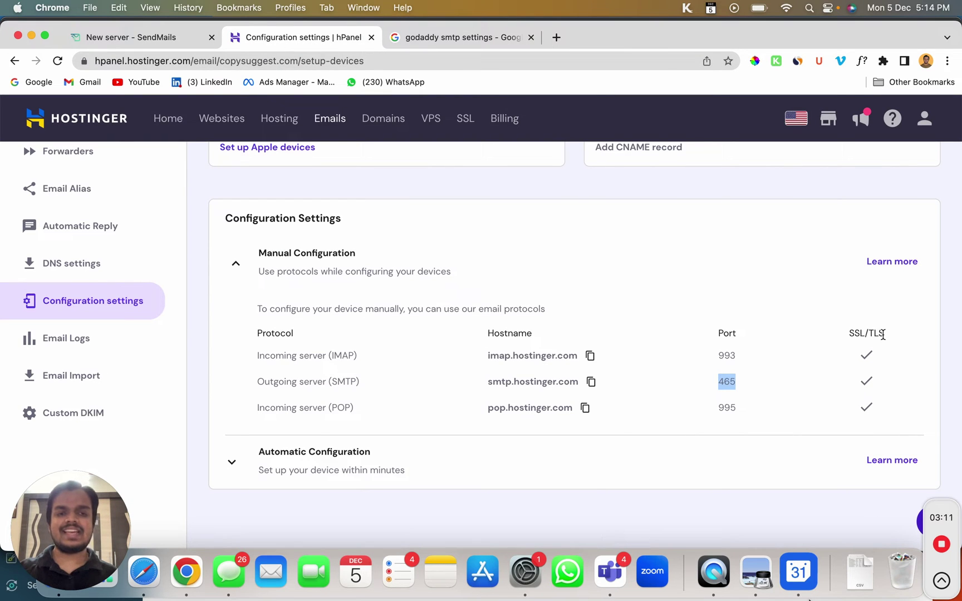
drag(882, 334, 851, 332)
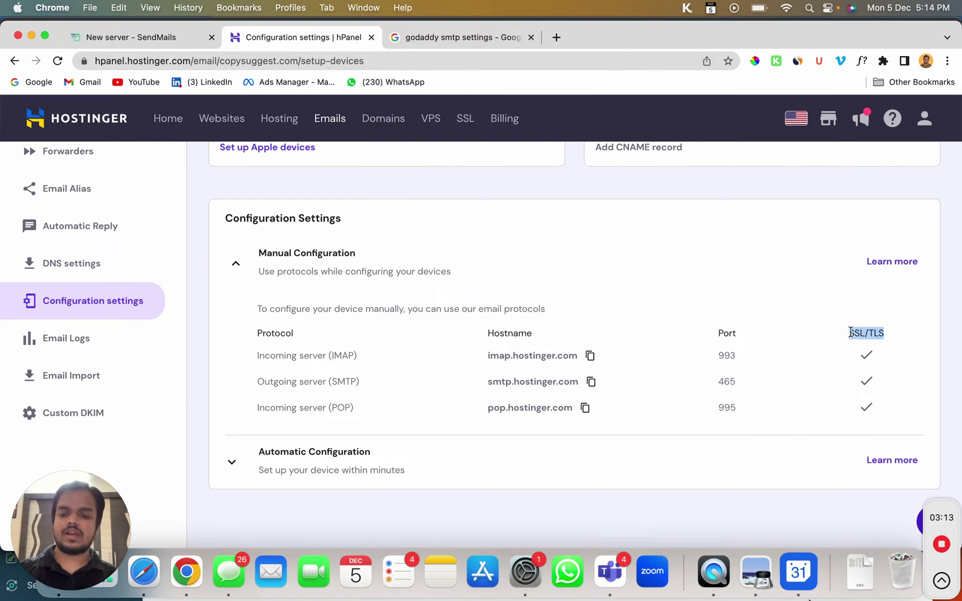
click(183, 37)
click(291, 451)
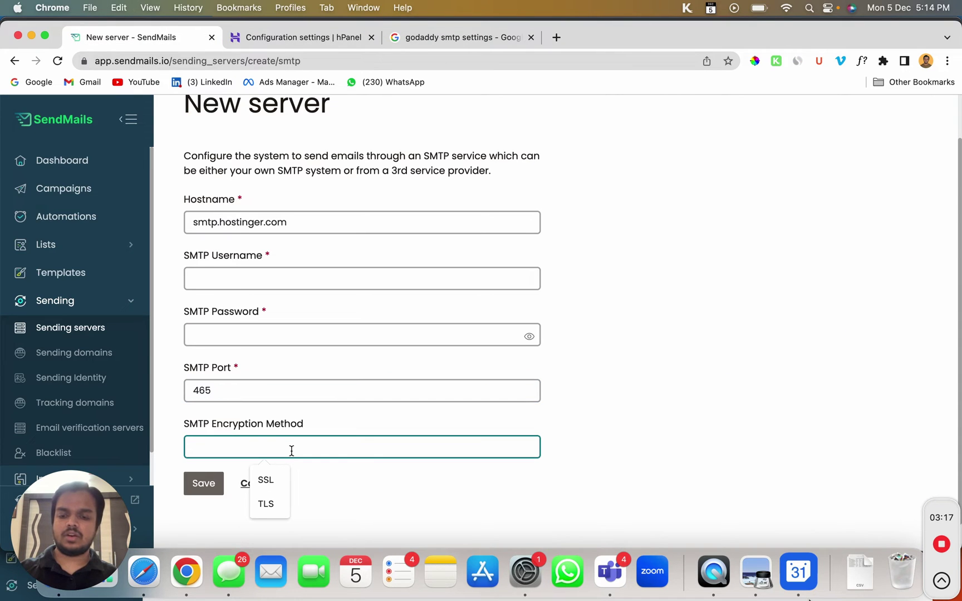
key(super+v)
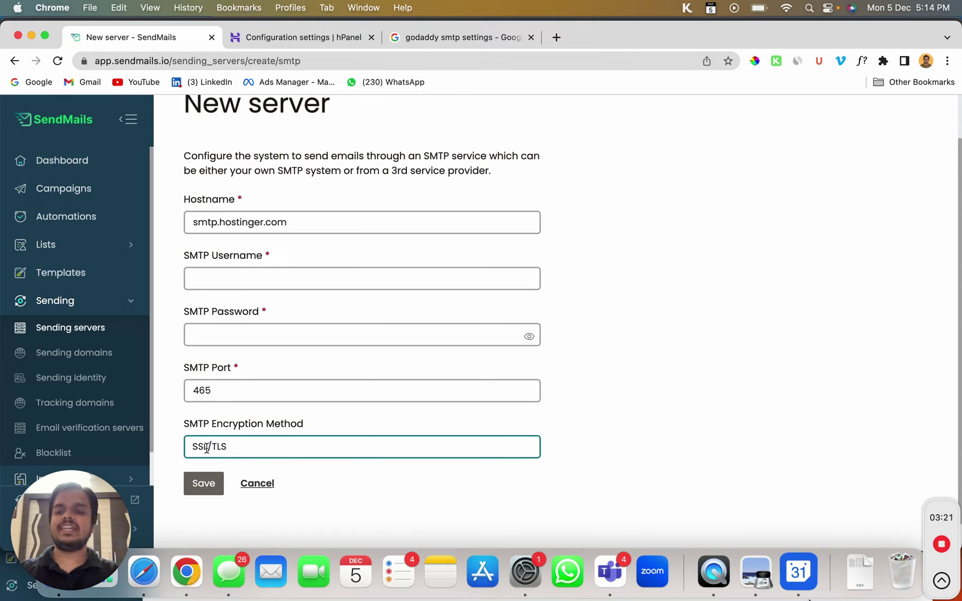
drag(211, 448, 243, 447)
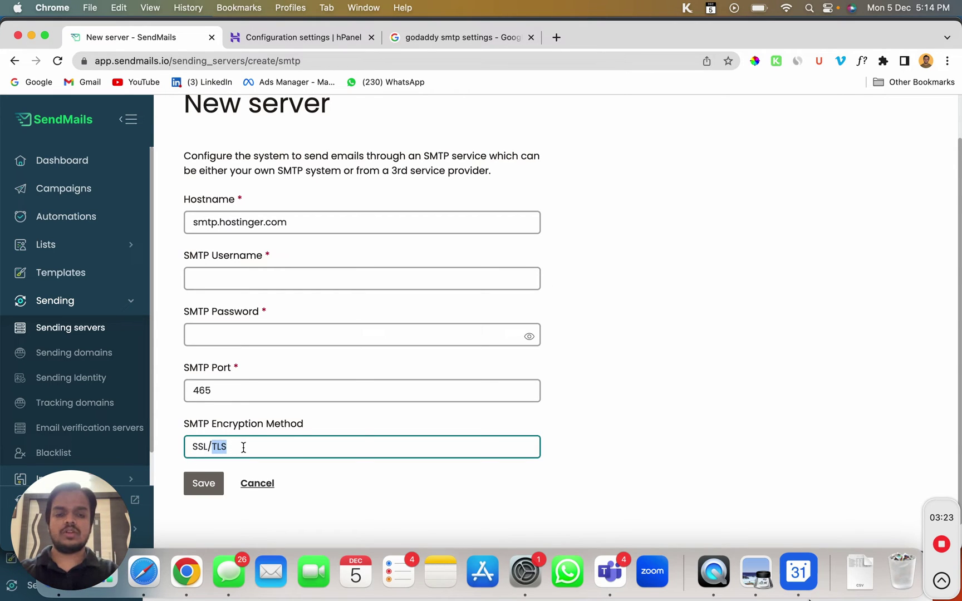
key(BackSpace)
key(BackSpace)
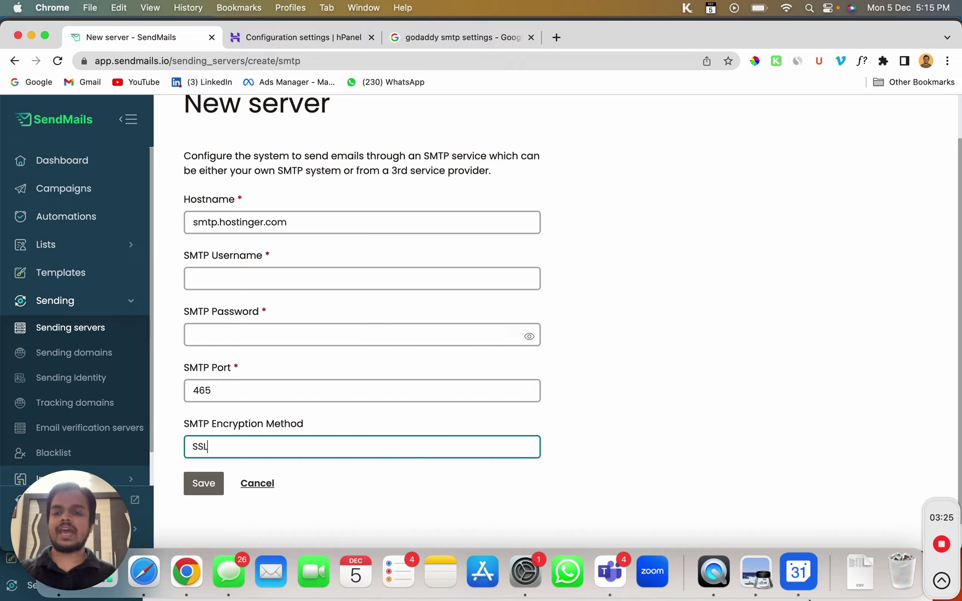
Enter the copysuggest.com mailbox username and password, then save the SMTP server
click(226, 271)
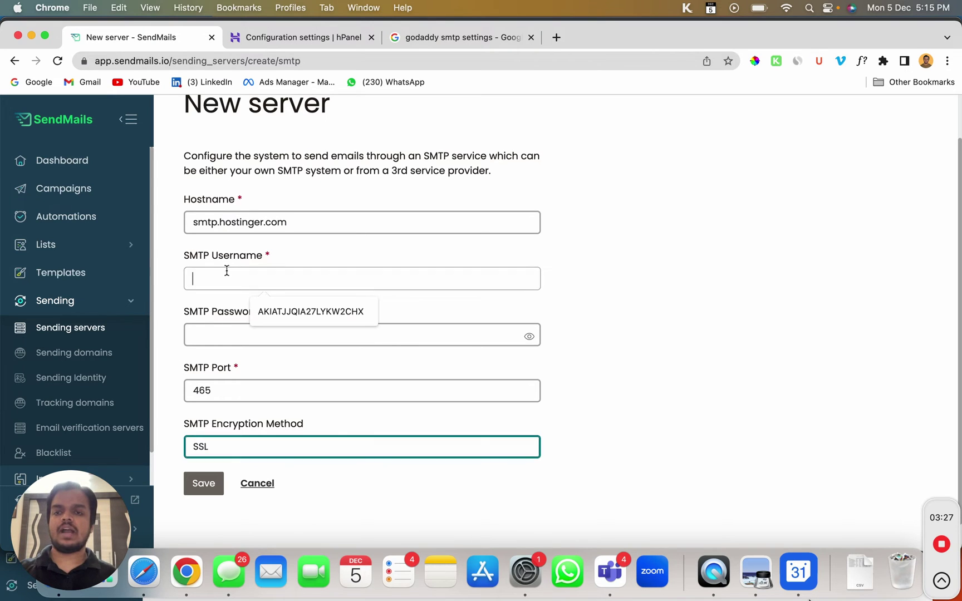
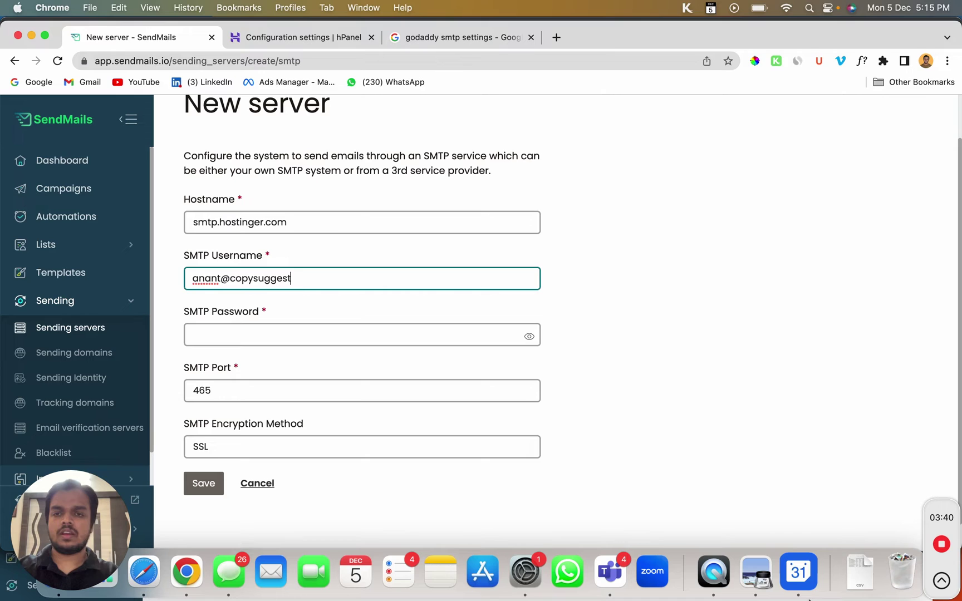
key(Tab)
text(•••)
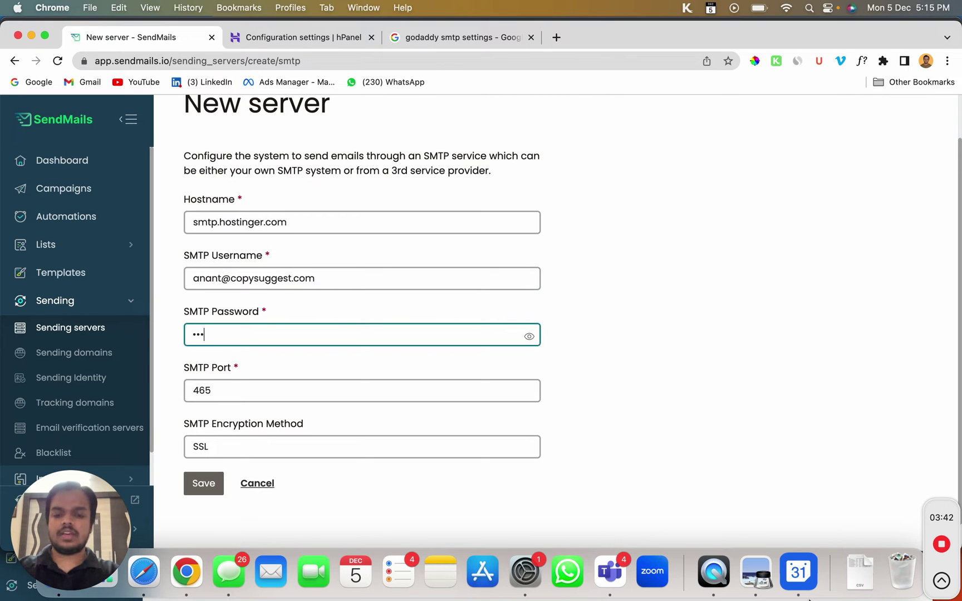
text(••••••••)
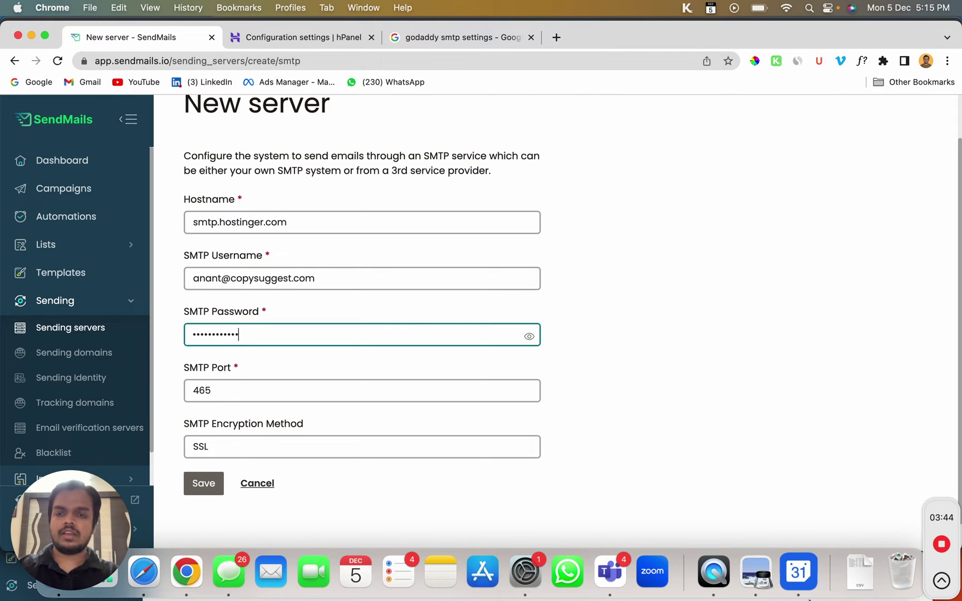
click(204, 487)
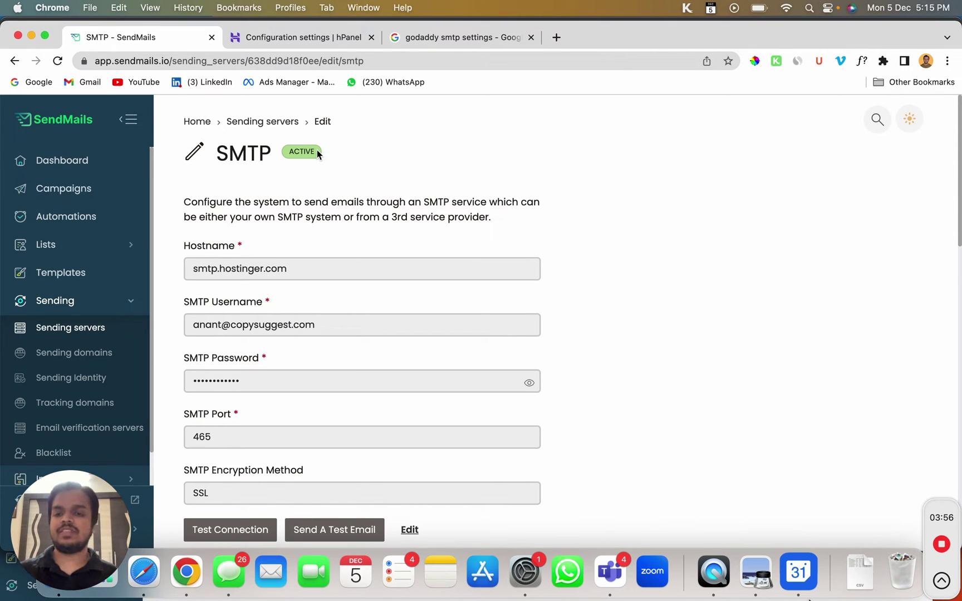
Open the server's Send A Test Email form, check the From address, then close it
scroll(317, 154, down, 1)
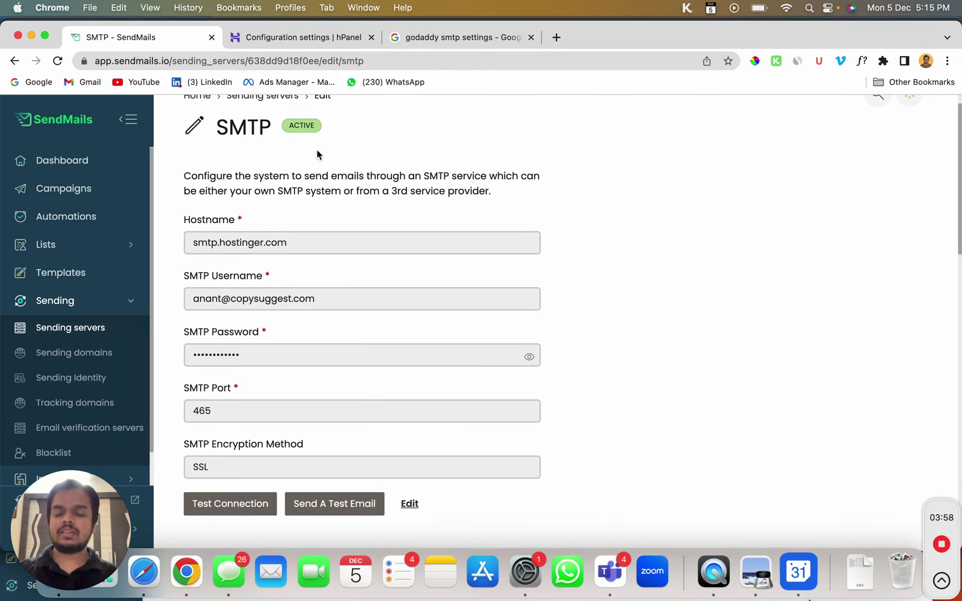
click(322, 501)
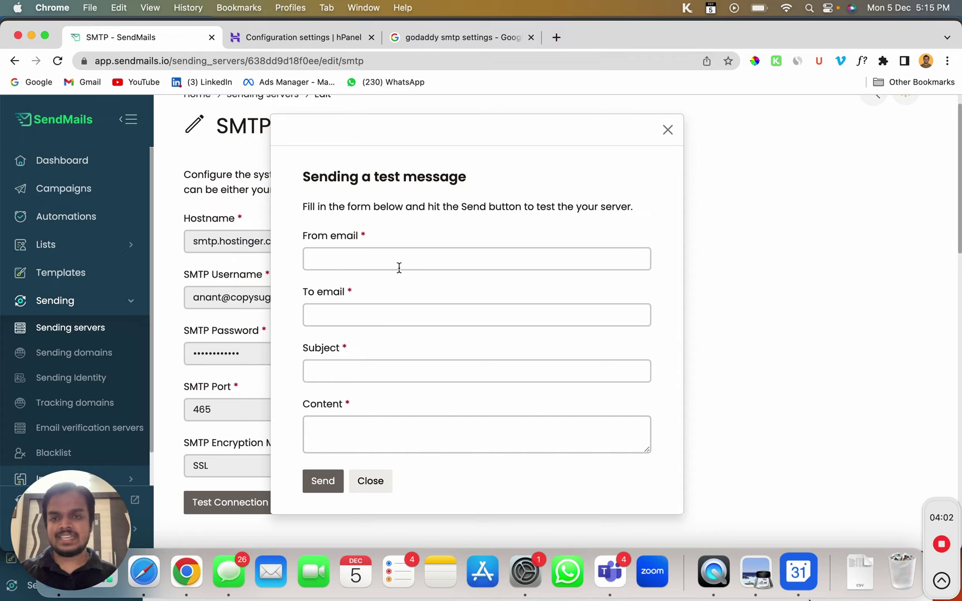
click(398, 260)
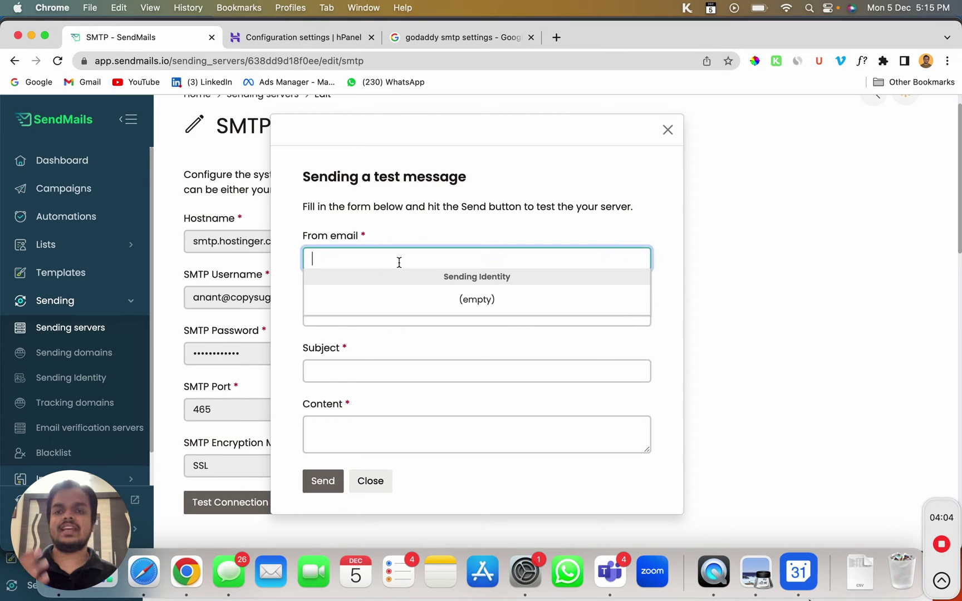
click(667, 132)
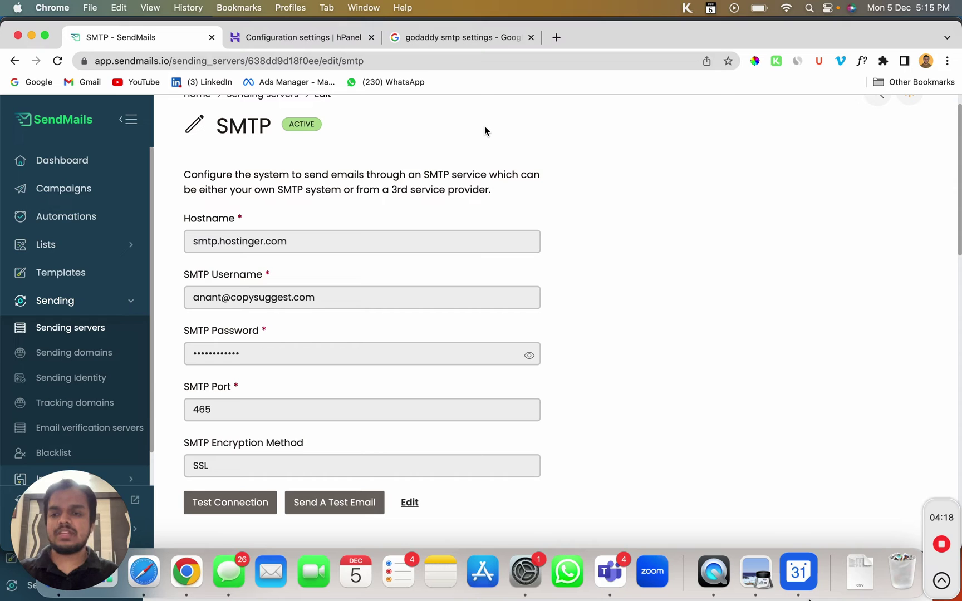
click(91, 354)
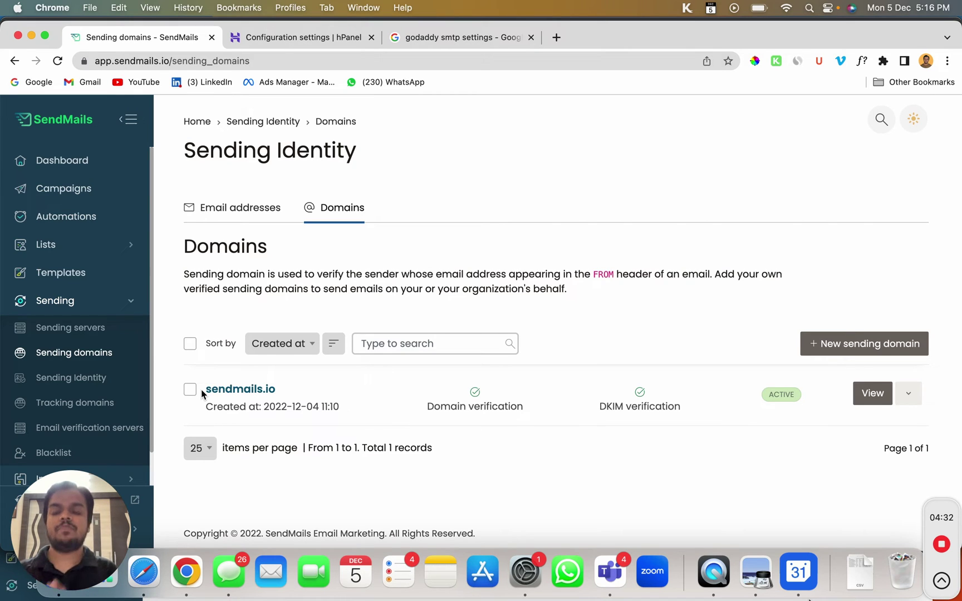
Create a new sending domain named copysuggest.com and save it
click(823, 342)
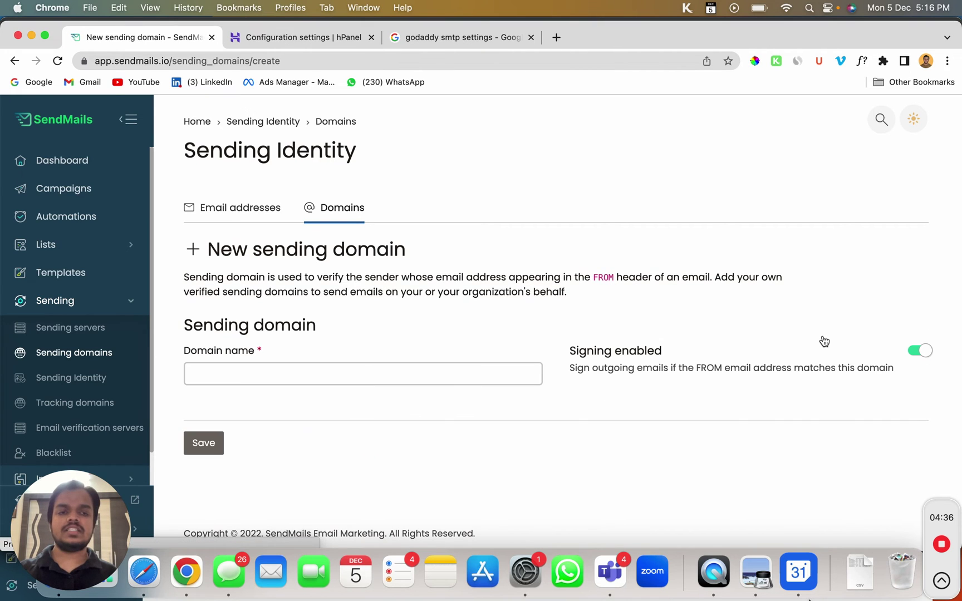
click(337, 363)
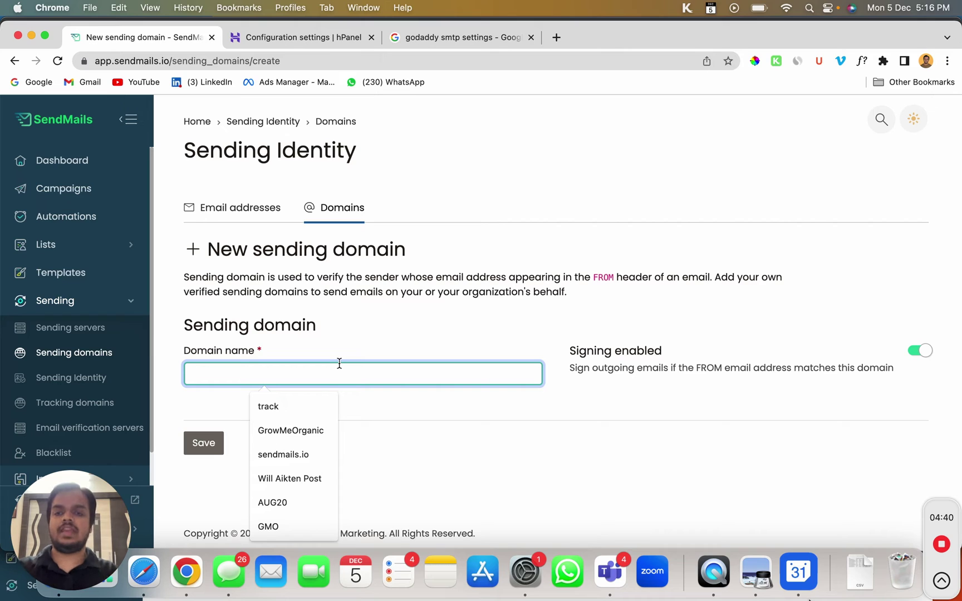
text(gro)
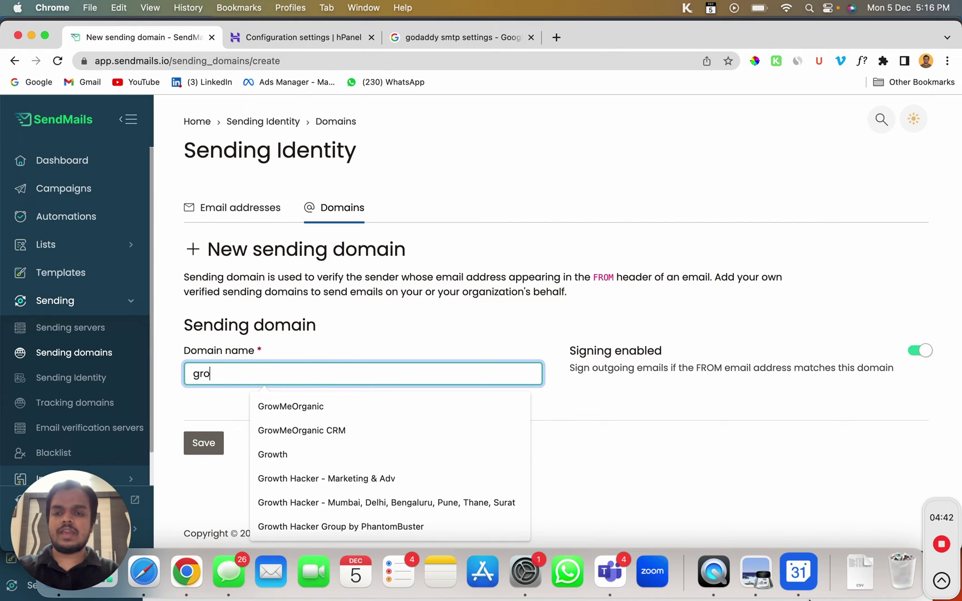
key(BackSpace)
key(BackSpace)
key(BackSpace)
text(cop)
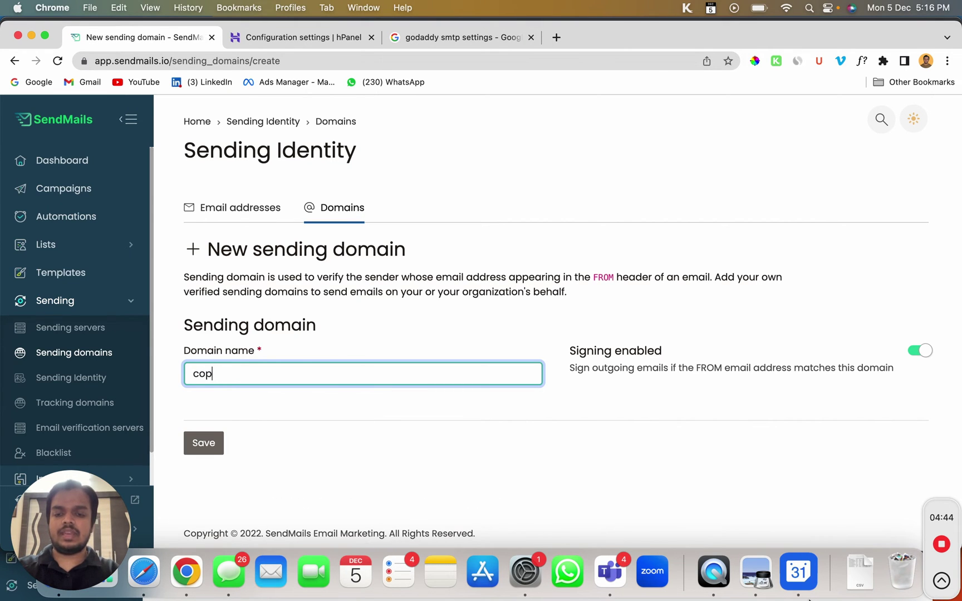
text(ysuggest.com)
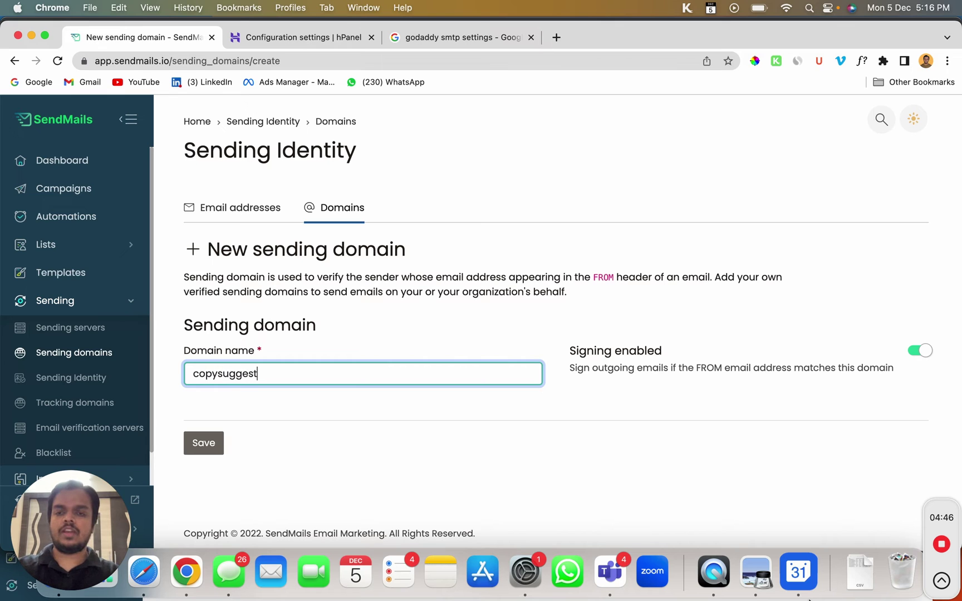
click(203, 443)
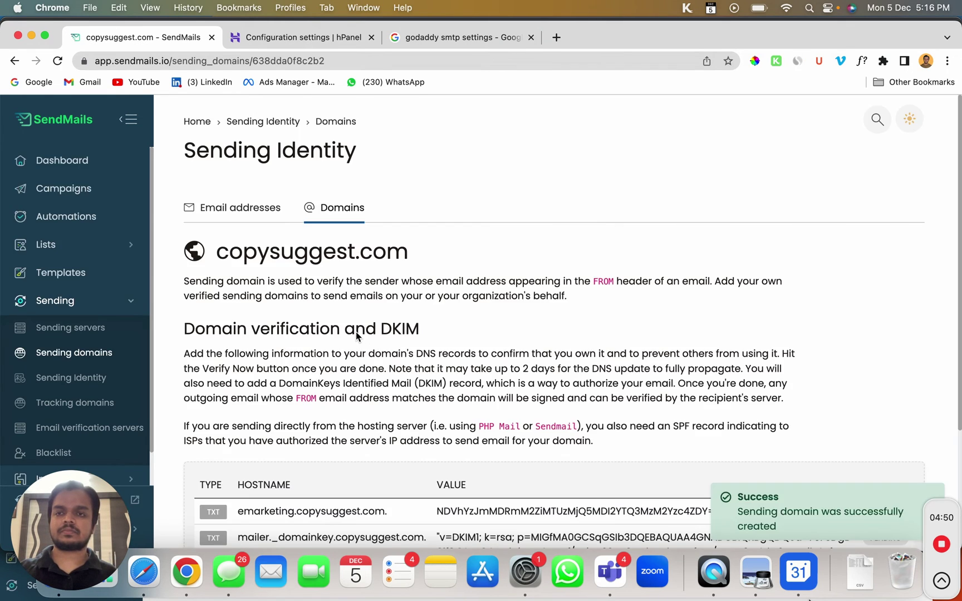
scroll(355, 331, down, 5)
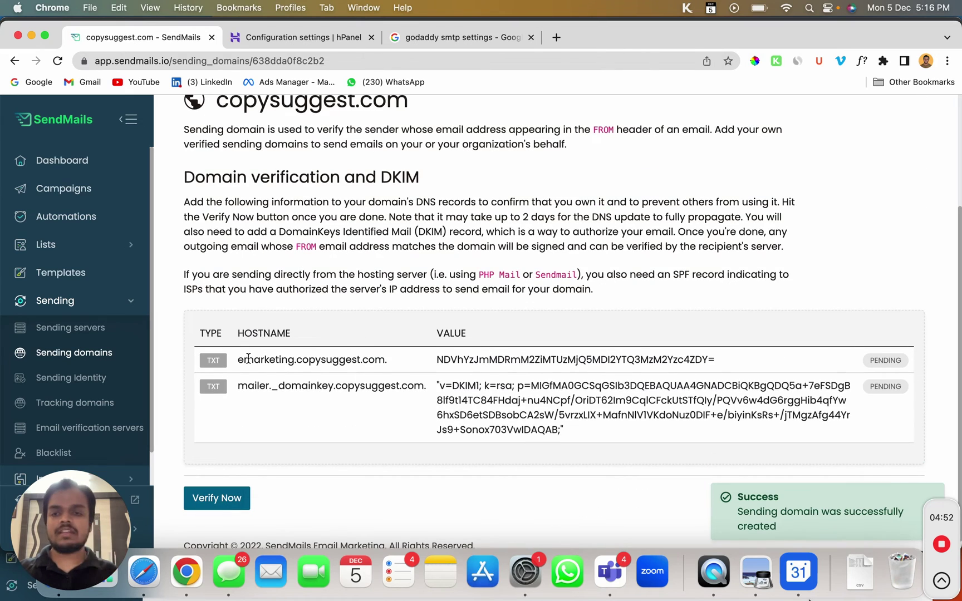
drag(243, 359, 401, 367)
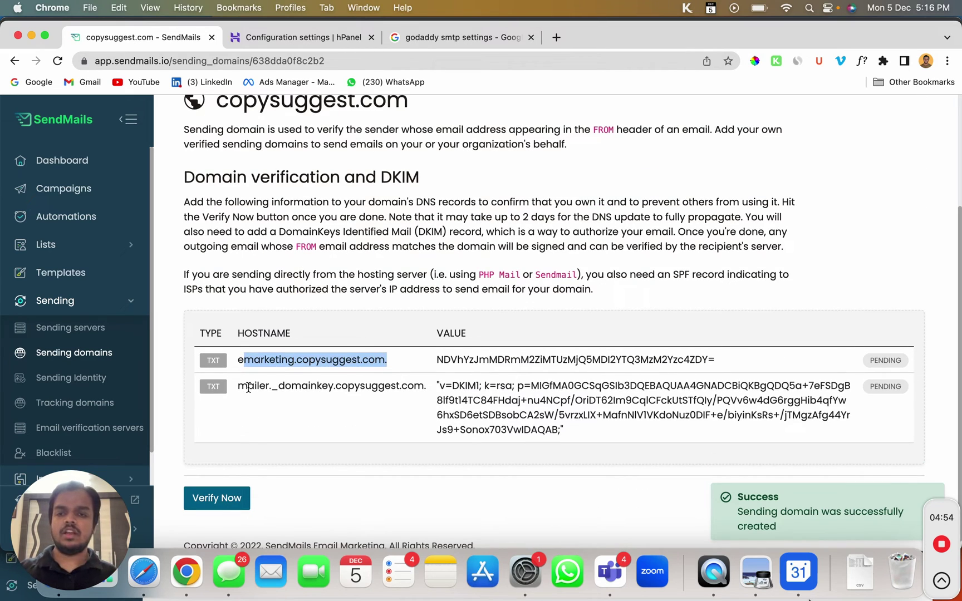
scroll(248, 387, down, 1)
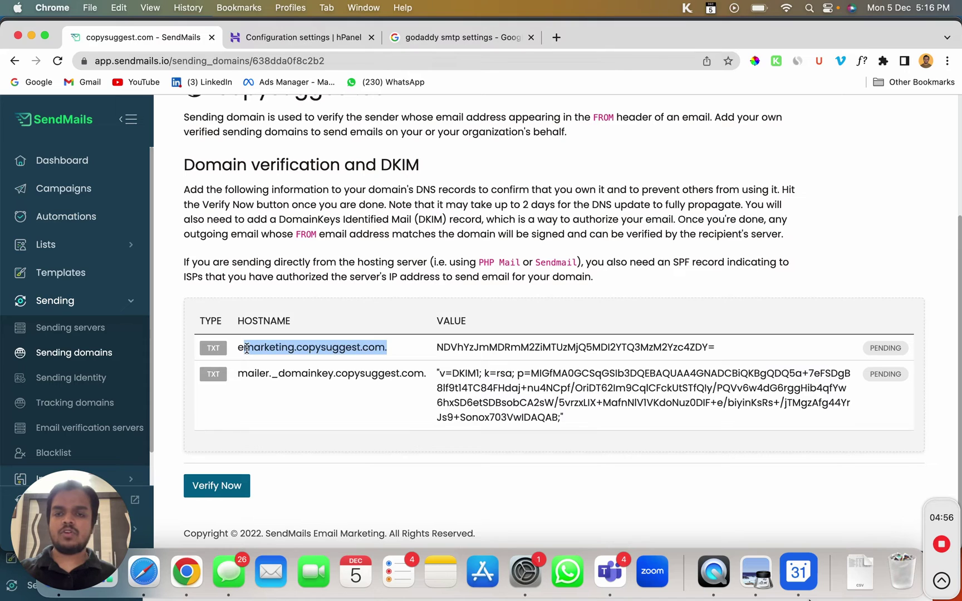
mouse_move(246, 349)
mouse_down()
mouse_move(362, 351)
mouse_move(255, 363)
mouse_up()
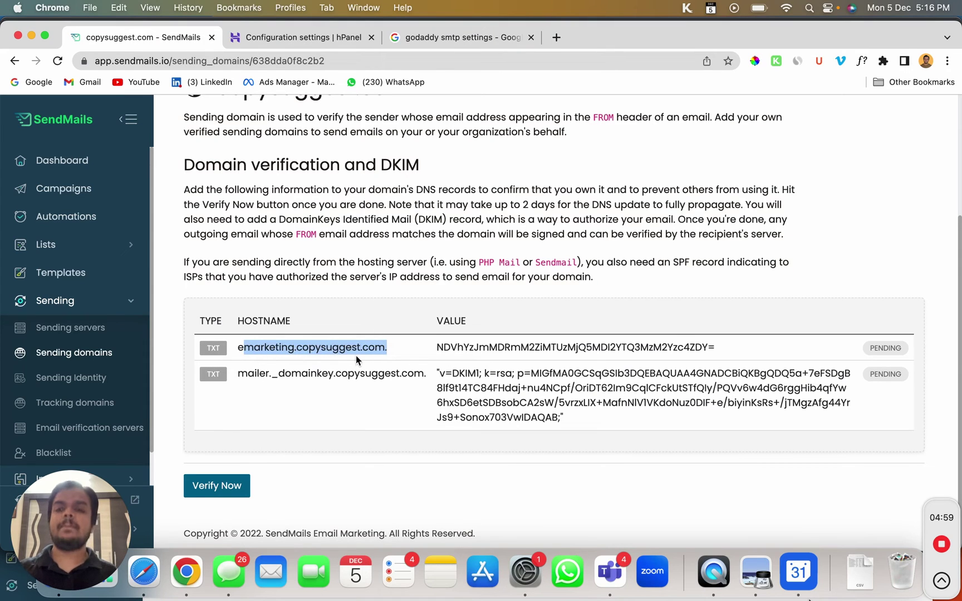
click(292, 38)
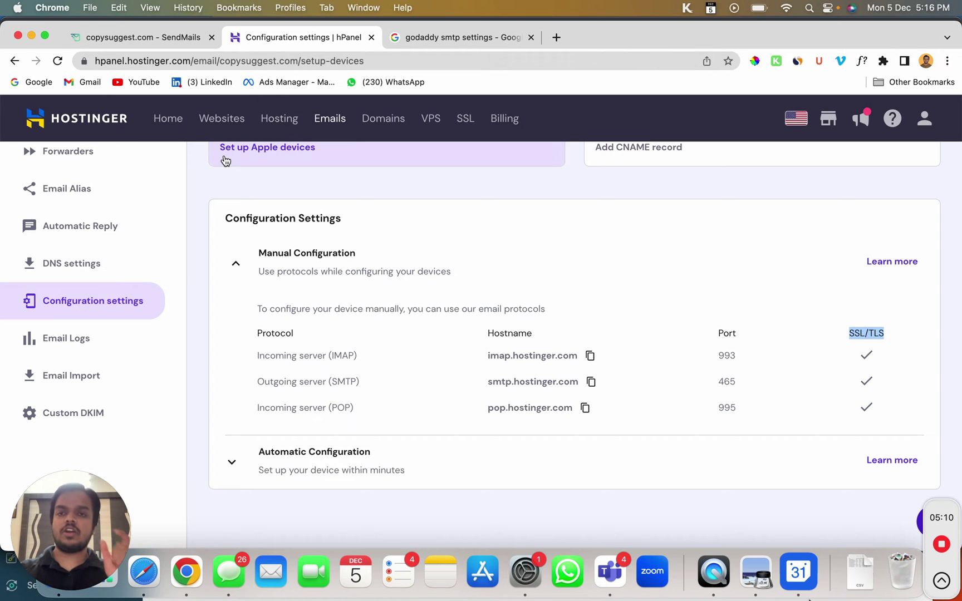
Open copysuggest.com's DNS Zone Editor in hPanel via the 'dns' sidebar search
scroll(223, 160, up, 5)
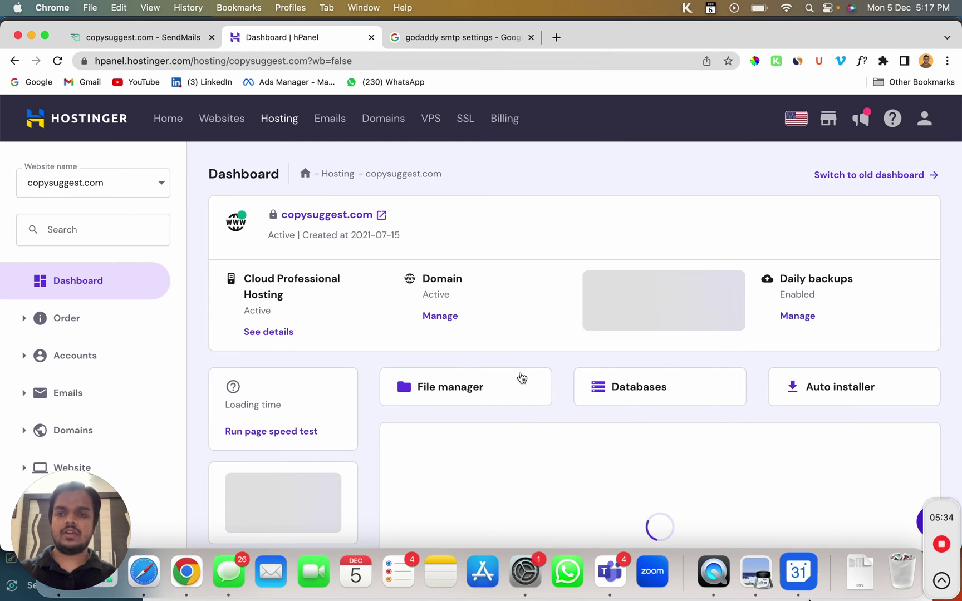
scroll(273, 423, down, 2)
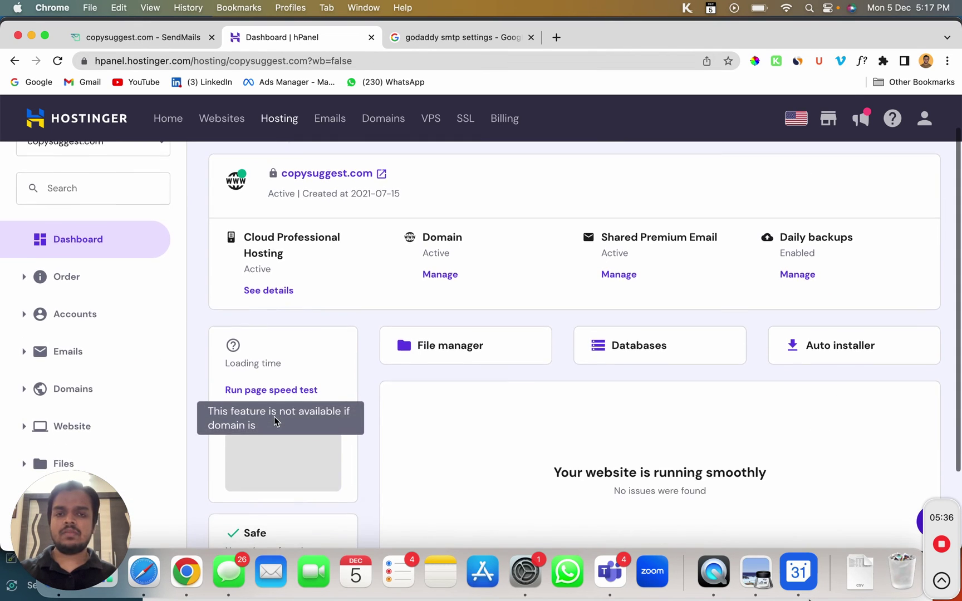
scroll(43, 198, up, 1)
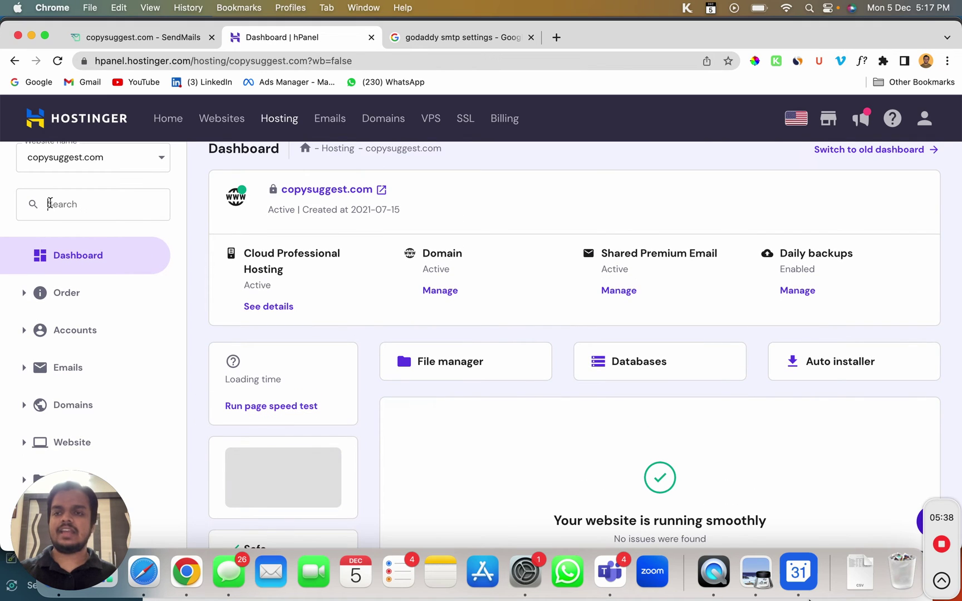
text(dns)
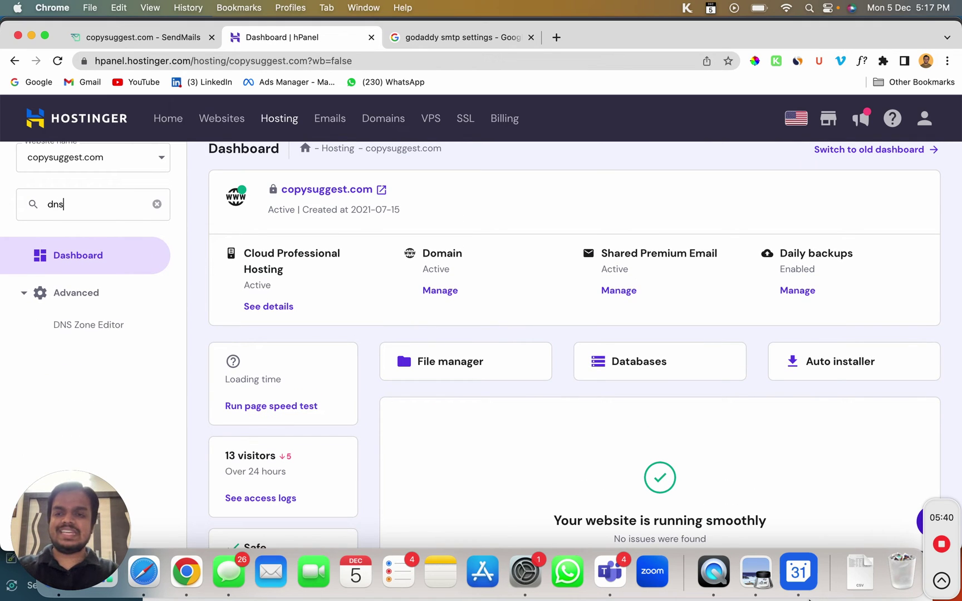
click(89, 326)
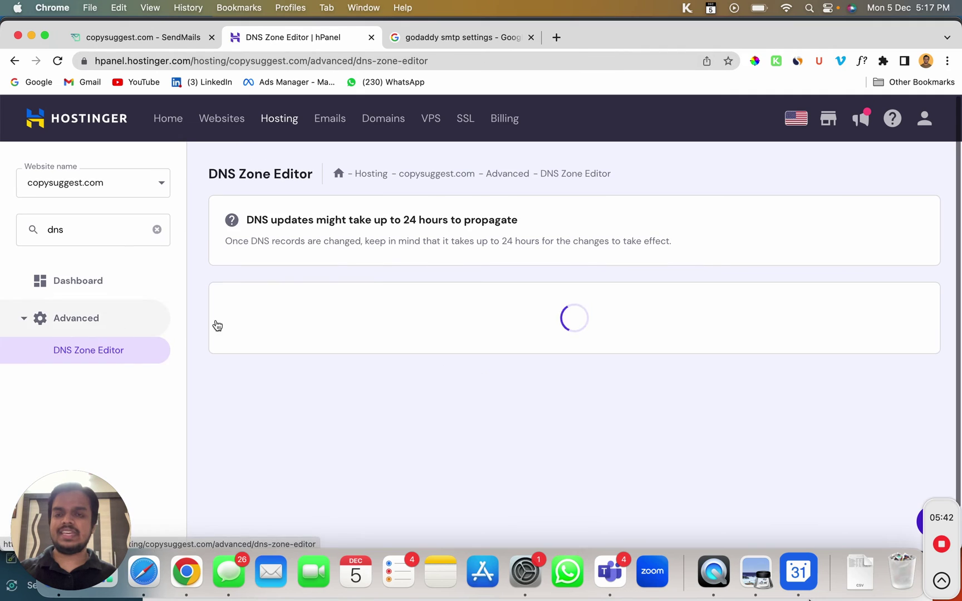
scroll(367, 277, down, 2)
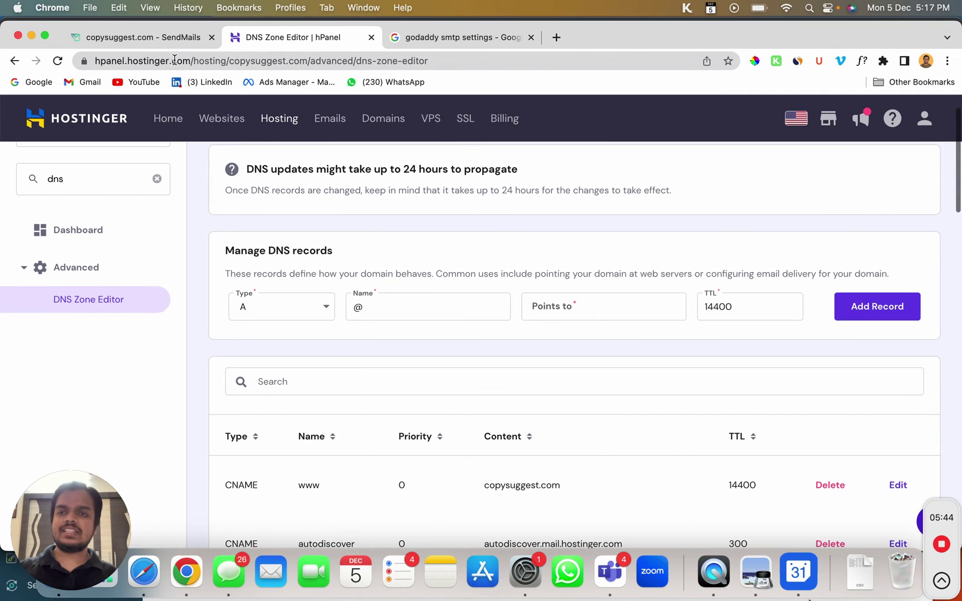
Start a new TXT record named emarketing, copied from the SendMails verification hostname
click(139, 37)
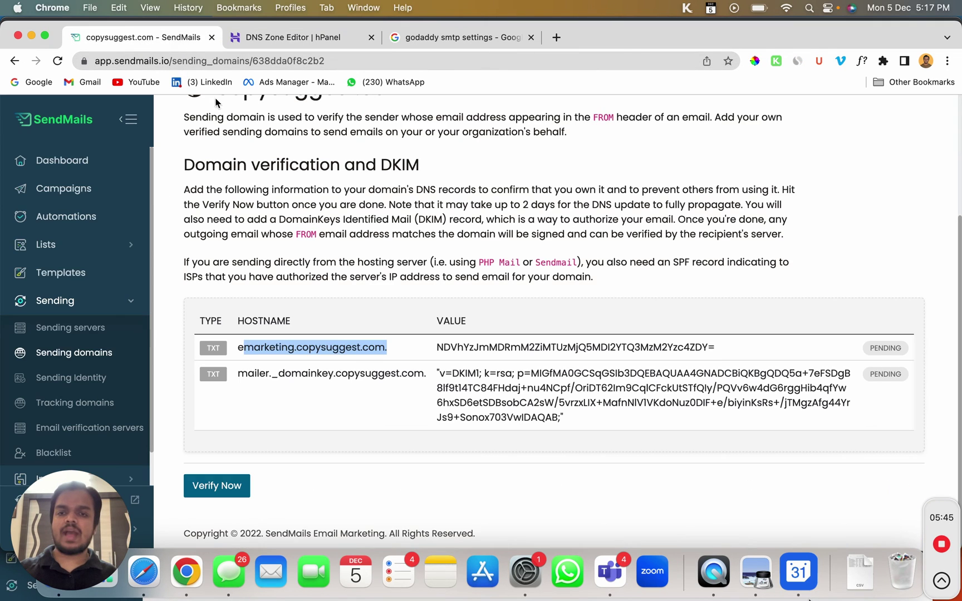
double_click(240, 348)
click(284, 37)
click(122, 40)
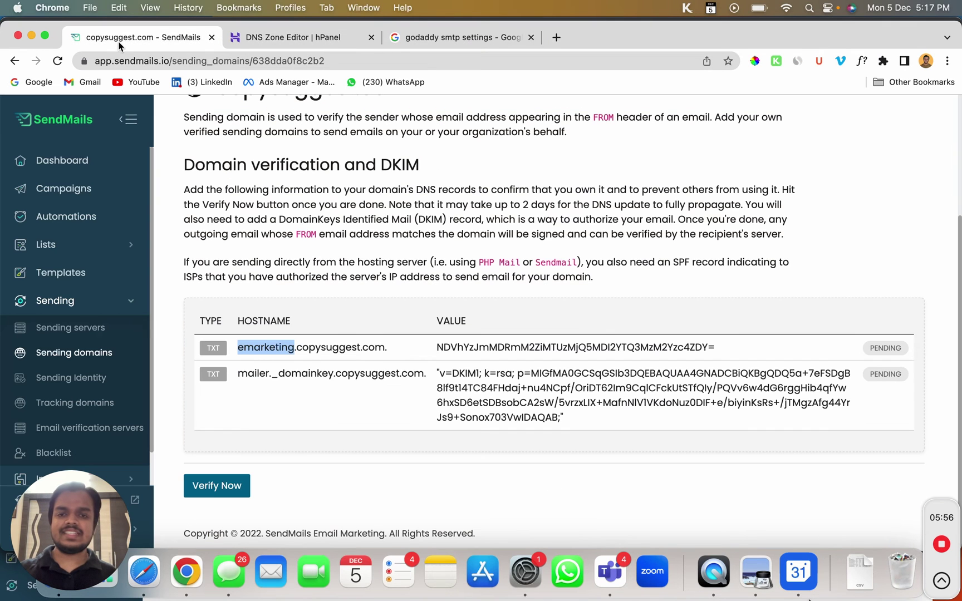
click(206, 350)
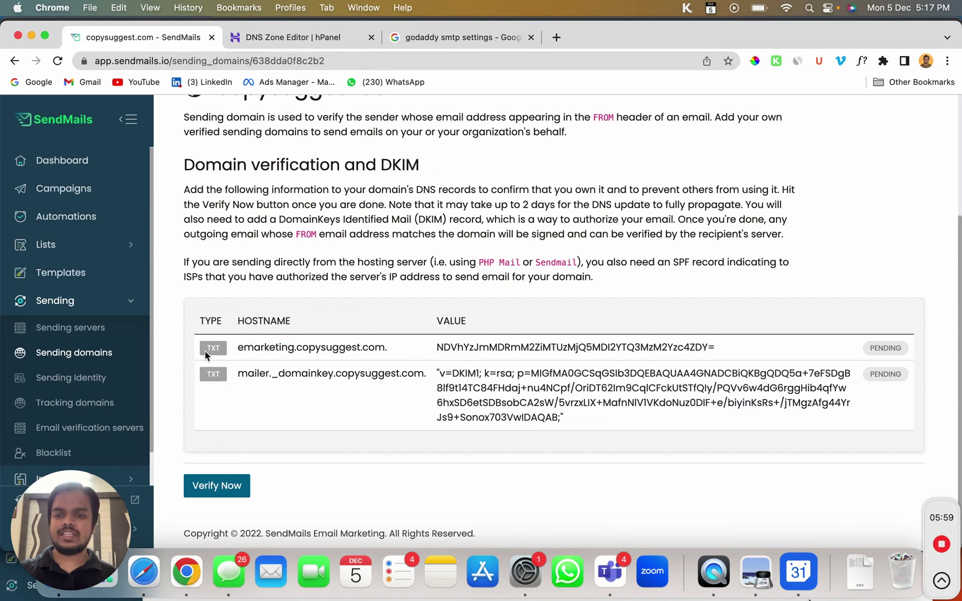
double_click(242, 346)
key(super+c)
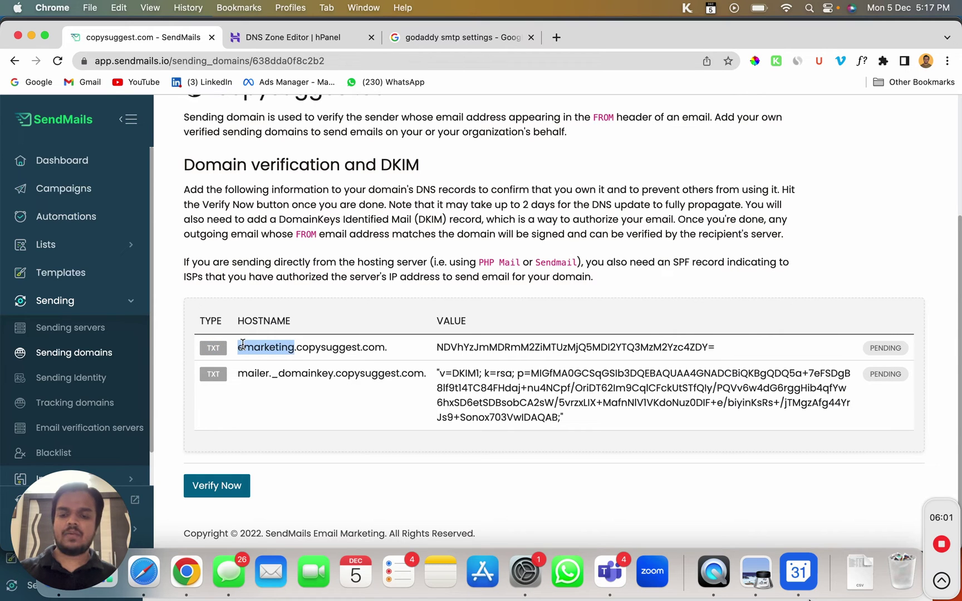
click(278, 44)
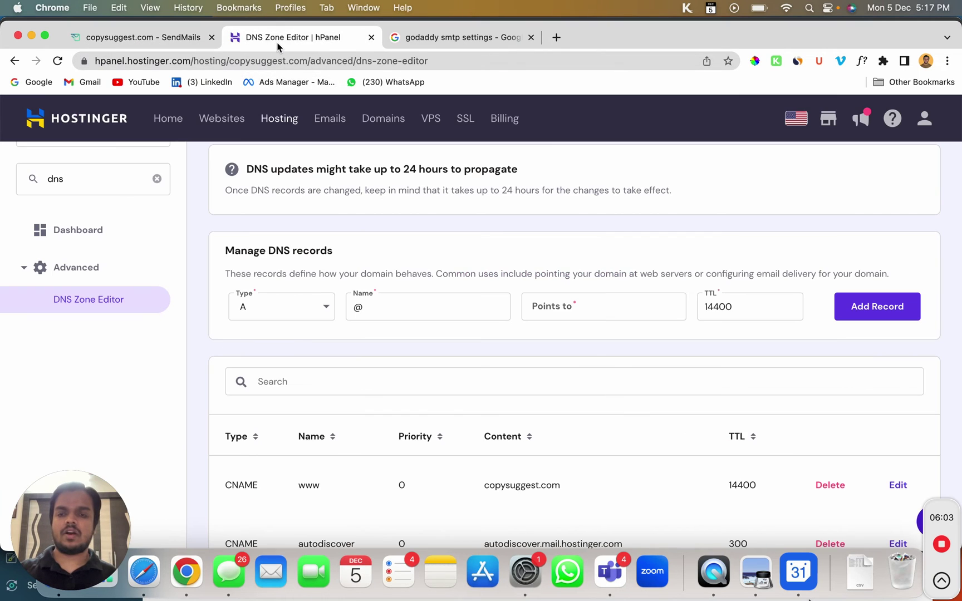
click(314, 321)
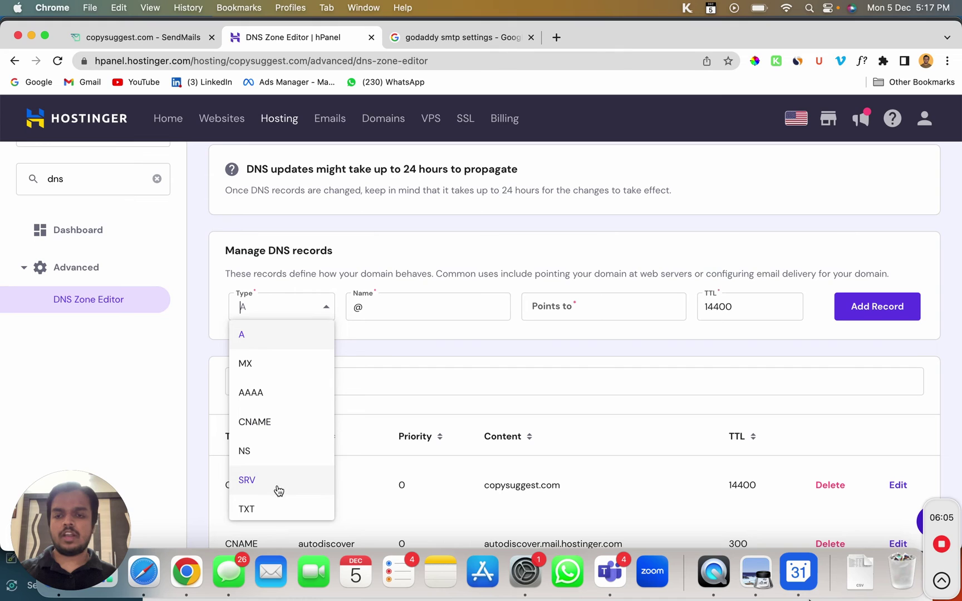
click(272, 507)
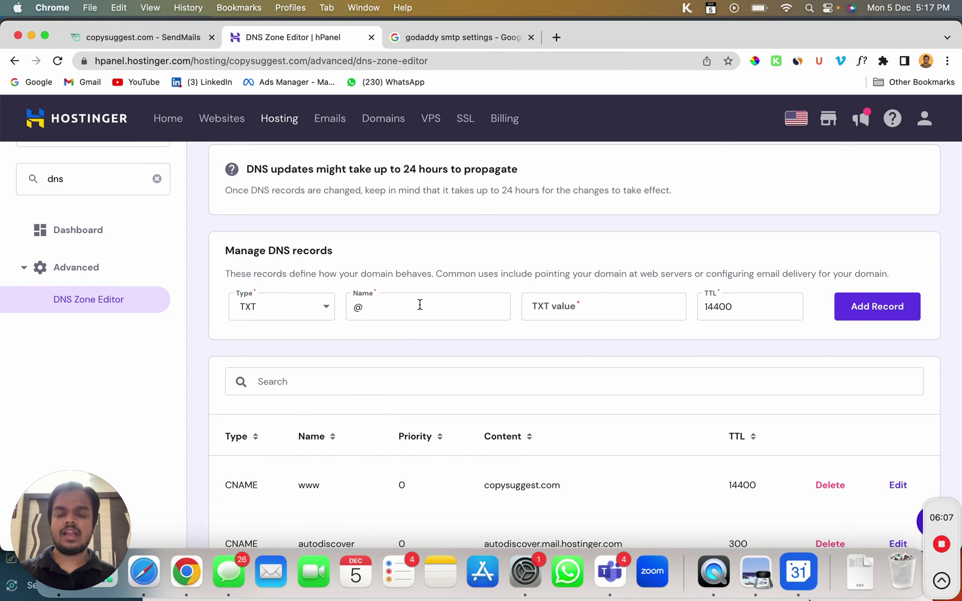
double_click(358, 306)
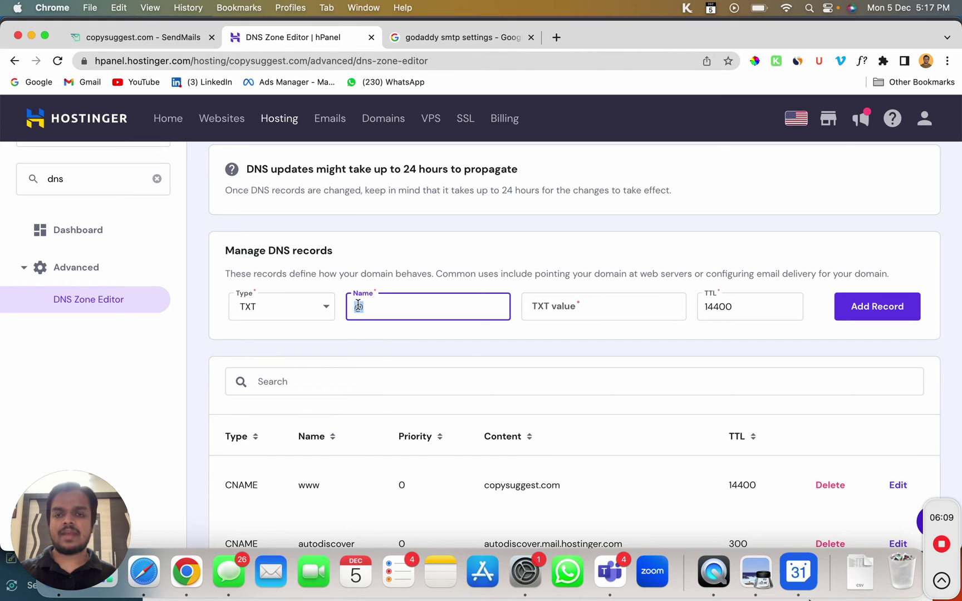
key(super+v)
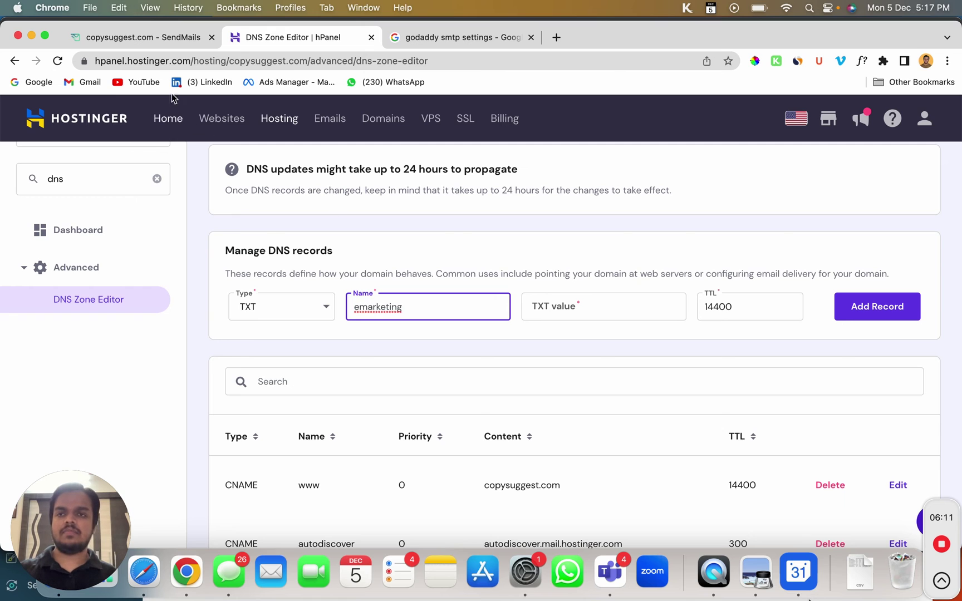
Paste the SendMails verification value into the TXT record and add it
click(178, 40)
double_click(467, 348)
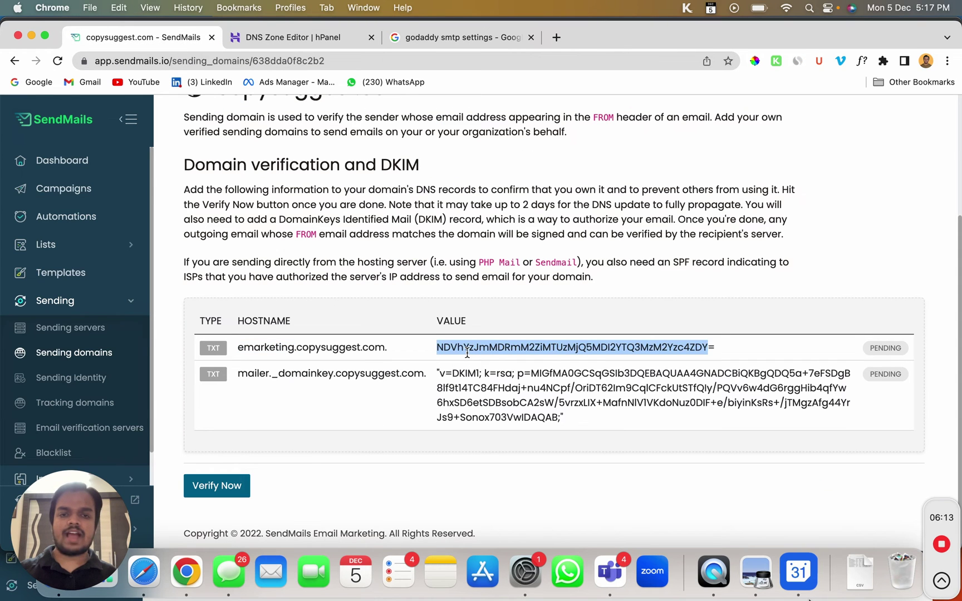
triple_click(467, 351)
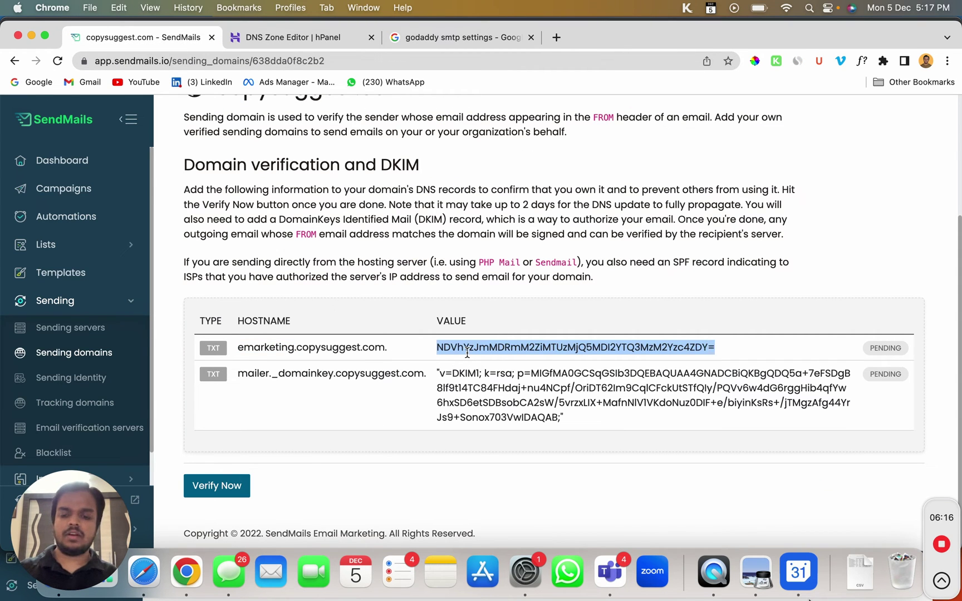
click(304, 38)
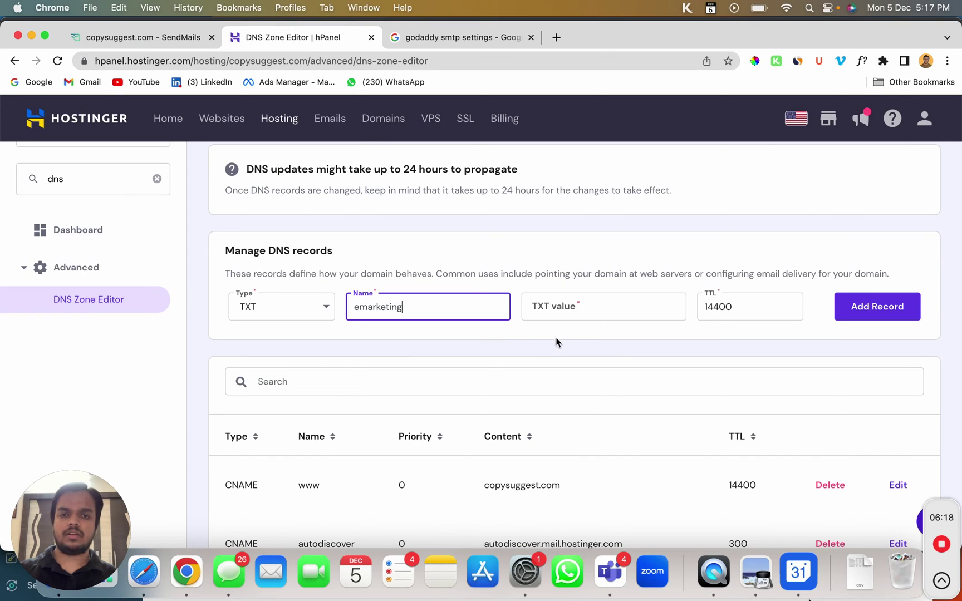
click(585, 305)
key(super+v)
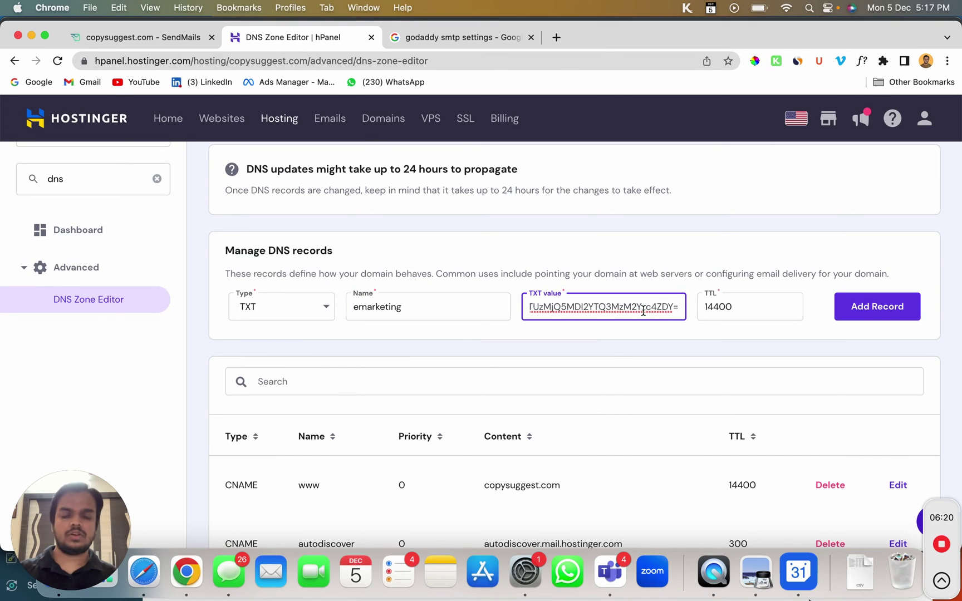
click(862, 308)
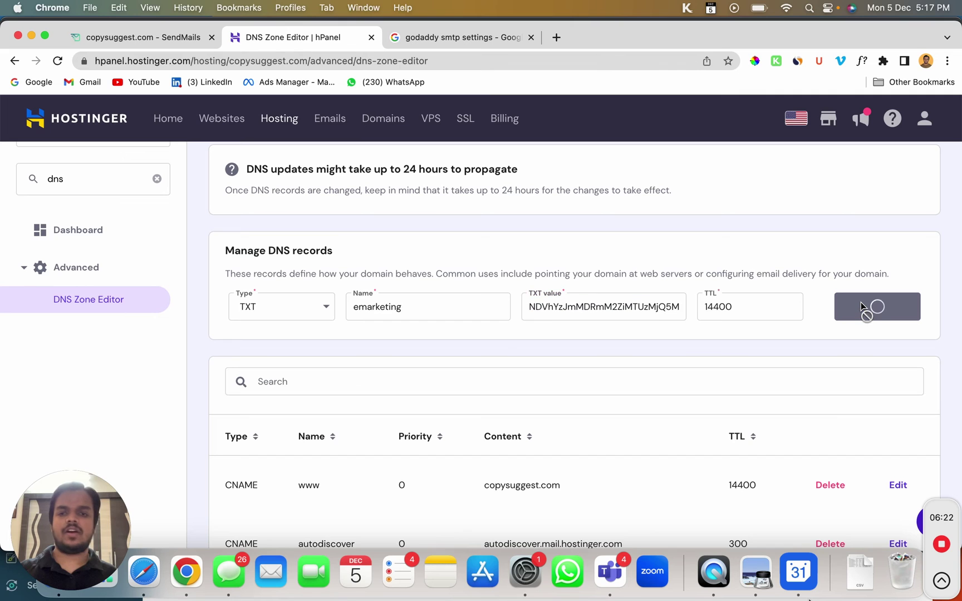
click(105, 37)
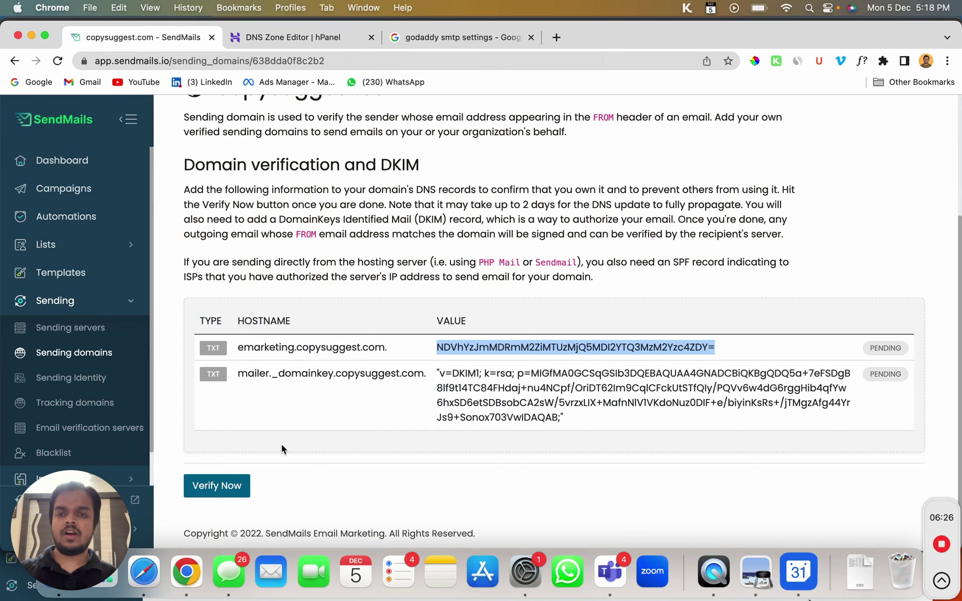
Select the mailer._domainkey DKIM host, run domain verification twice, and return to Sending domains
click(243, 371)
double_click(243, 371)
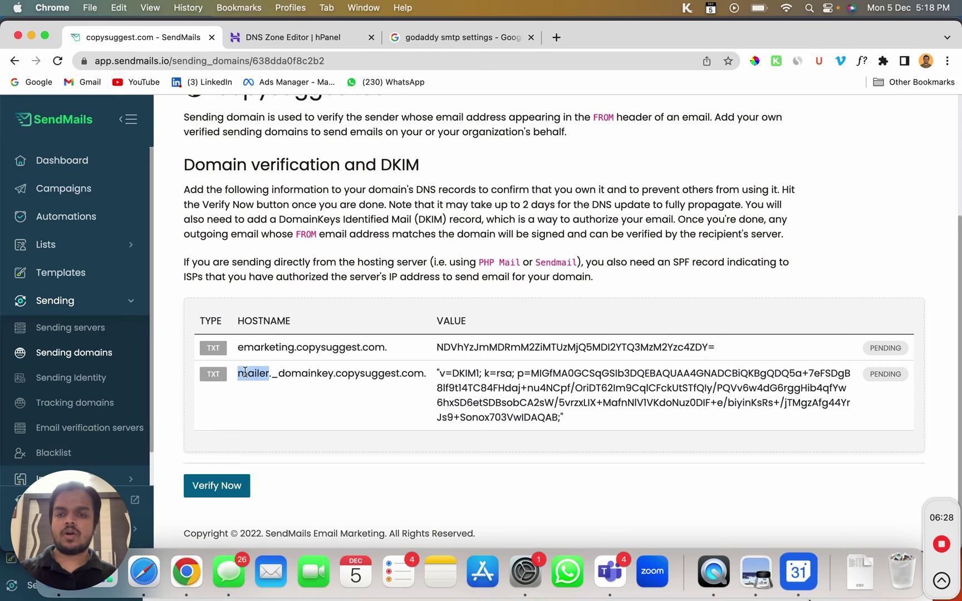
drag(243, 371, 319, 371)
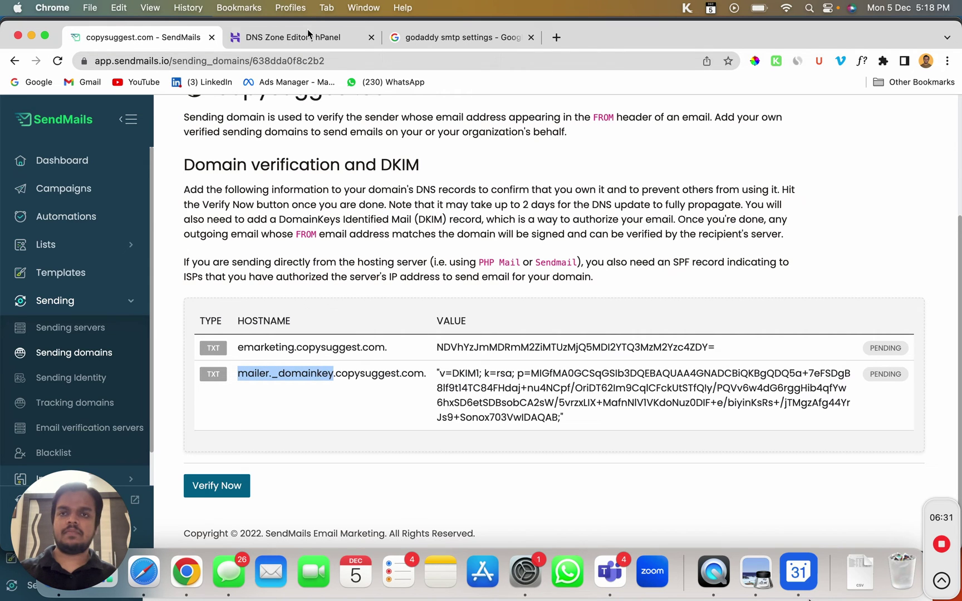
click(310, 34)
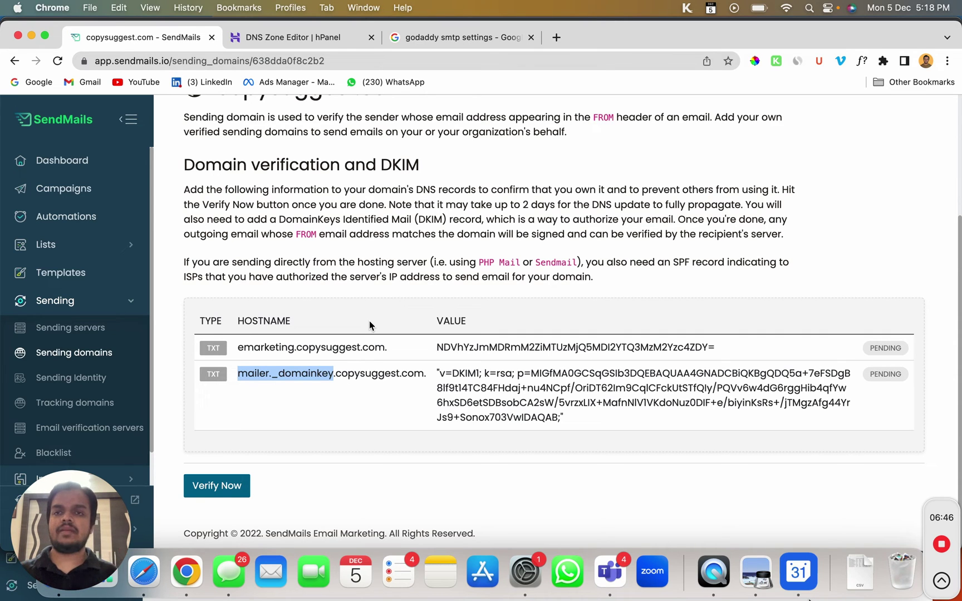
click(232, 484)
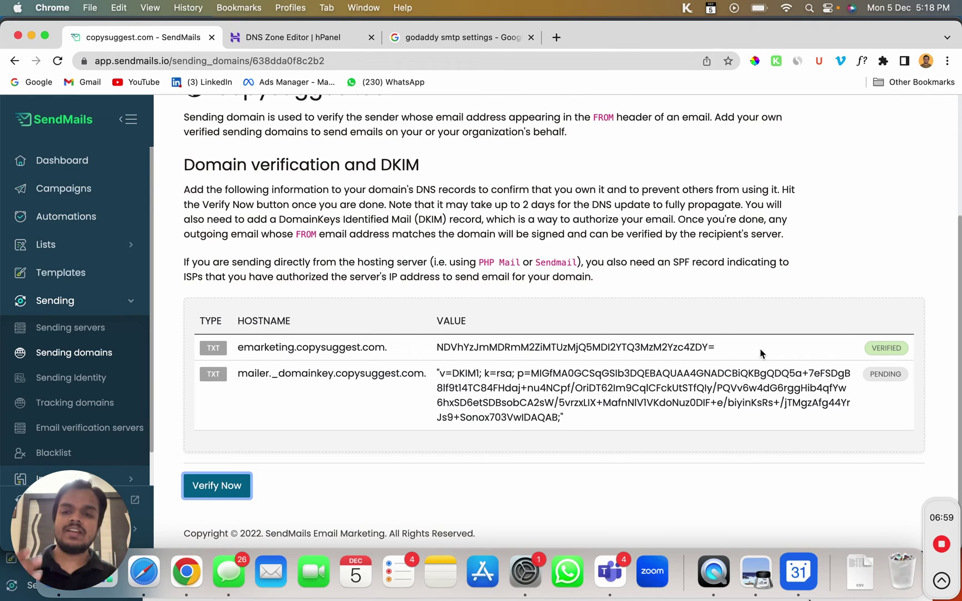
click(231, 487)
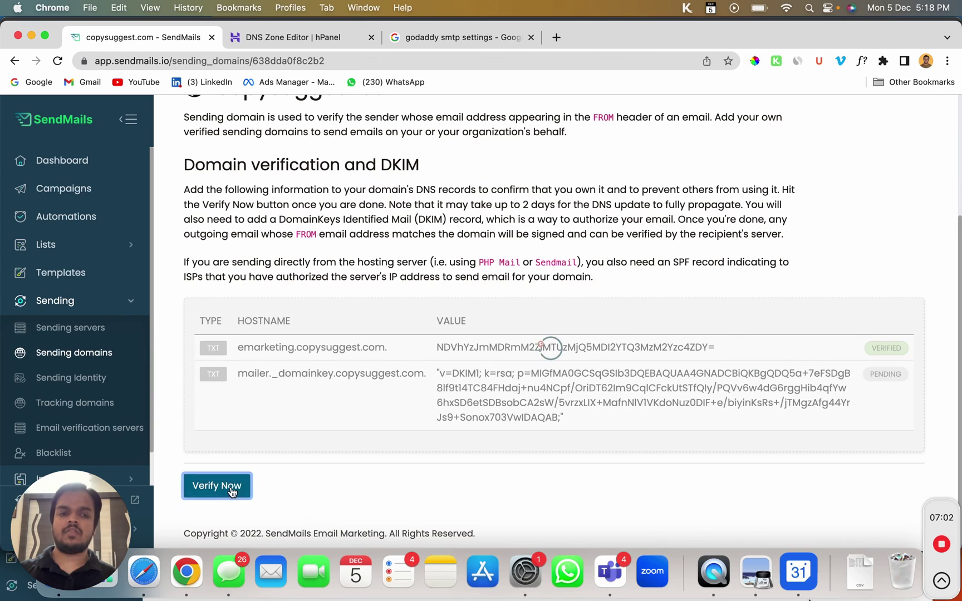
click(89, 355)
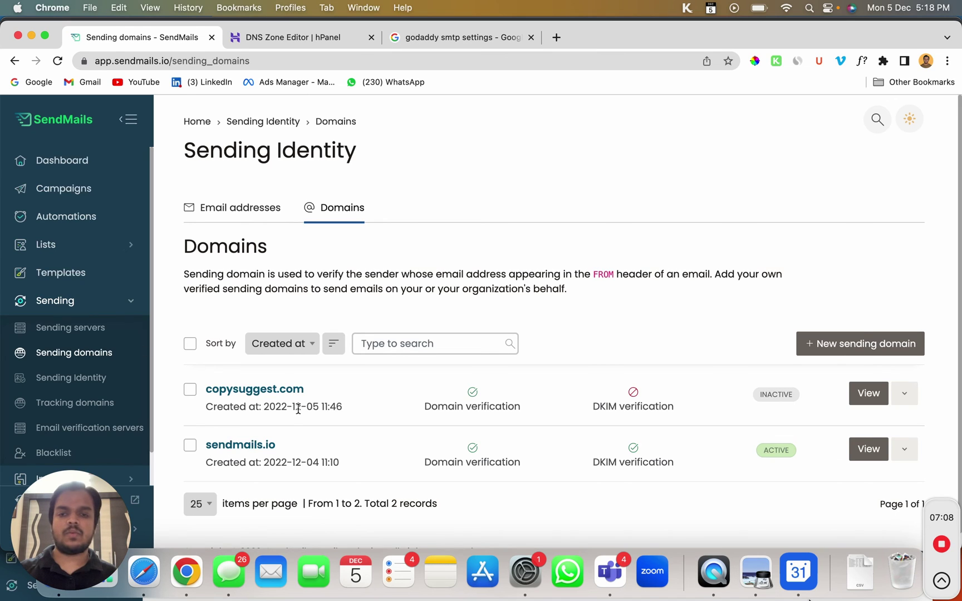
From the Tracking domains list showing track.sendmails.io, start a new tracking domain
scroll(299, 410, down, 2)
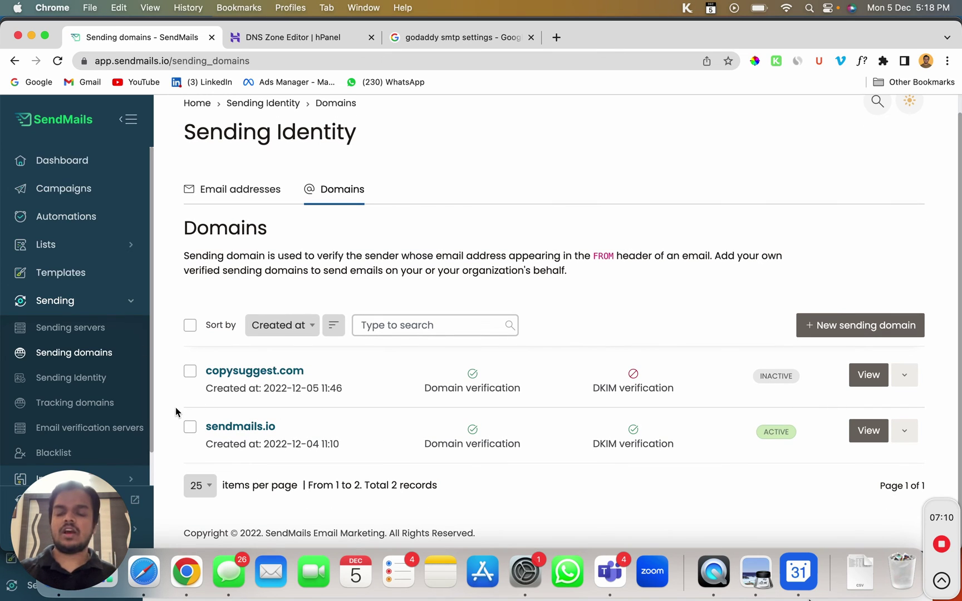
click(92, 408)
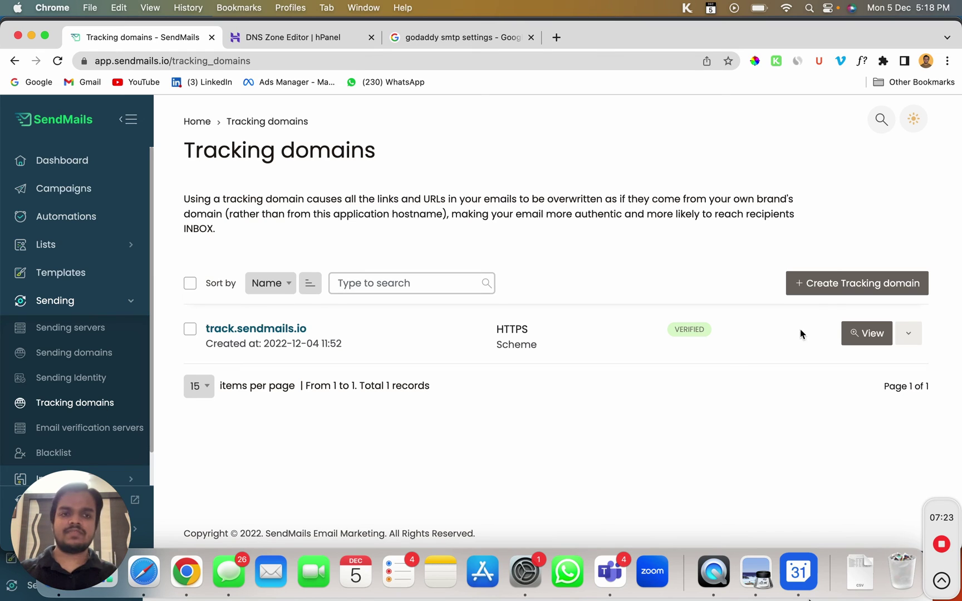
click(837, 294)
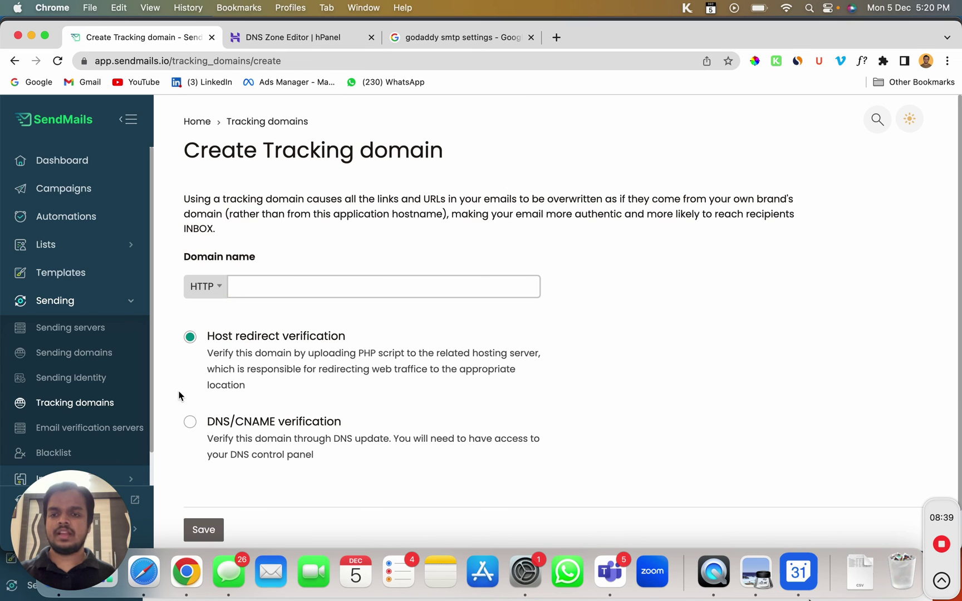
Save track.copysuggest.com as an HTTPS tracking domain with DNS/CNAME verification, then view its DNS setup
click(191, 423)
click(322, 287)
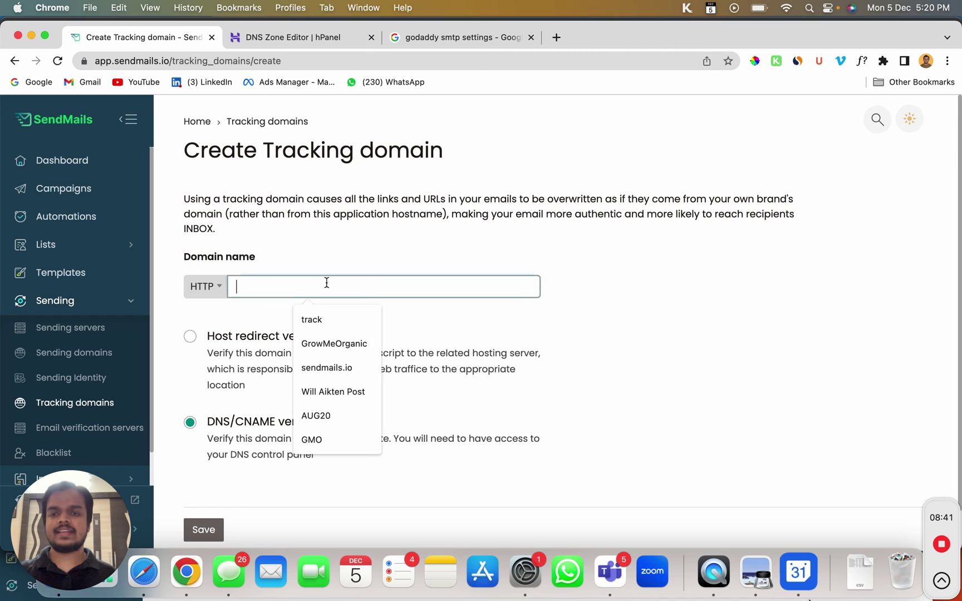
click(198, 291)
click(201, 336)
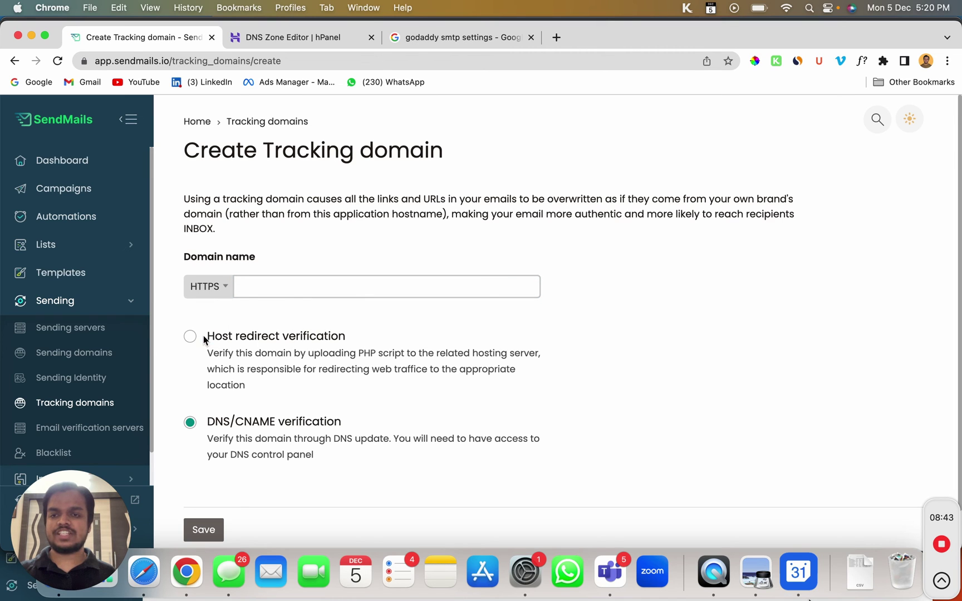
click(299, 285)
text(track.)
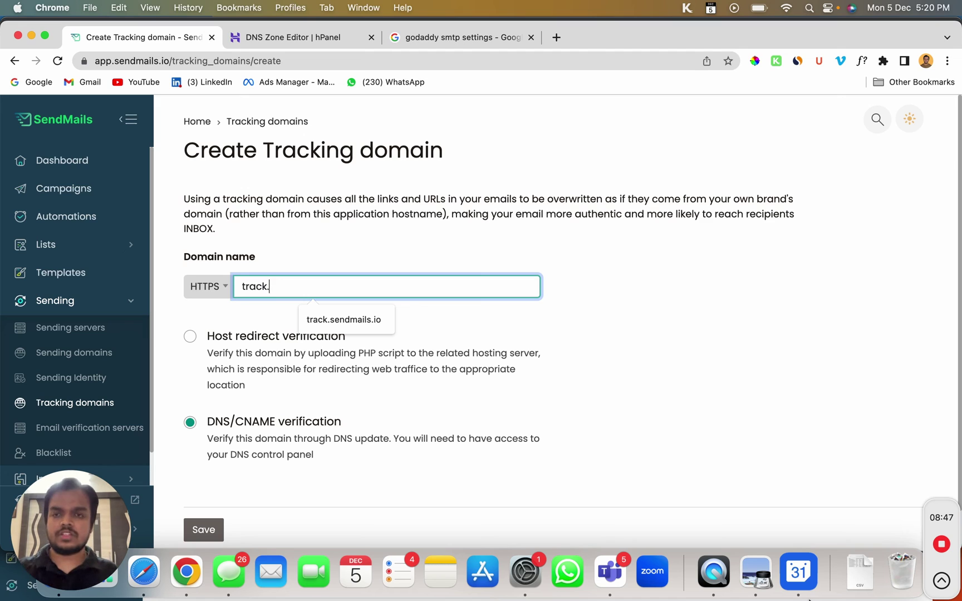
text(cop)
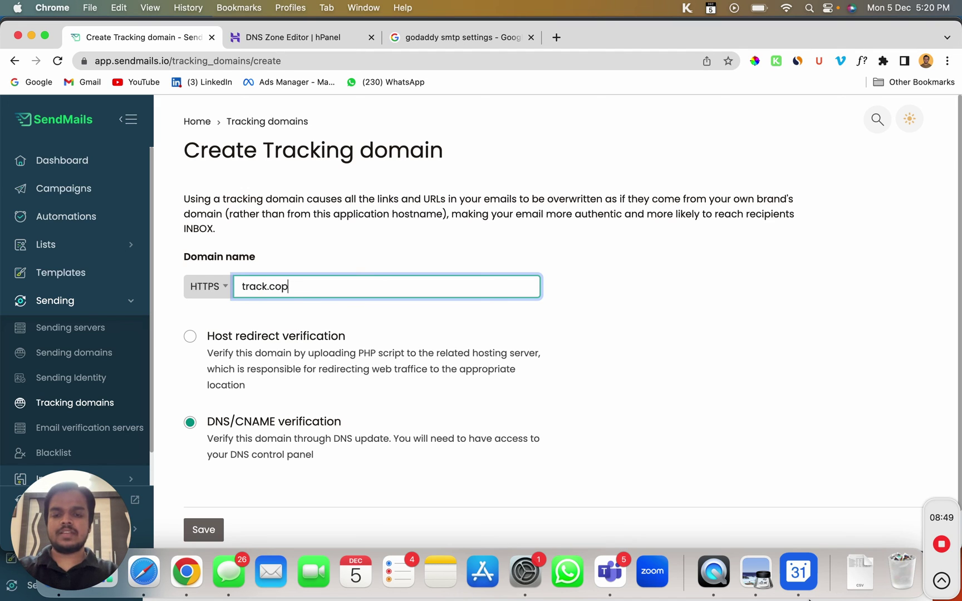
text(ysugges)
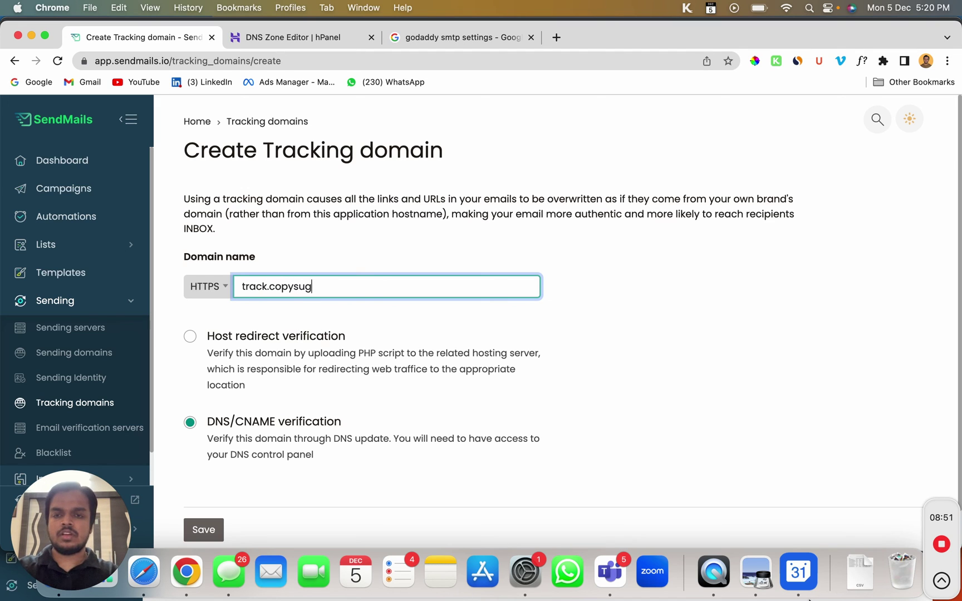
text(om)
key(Return)
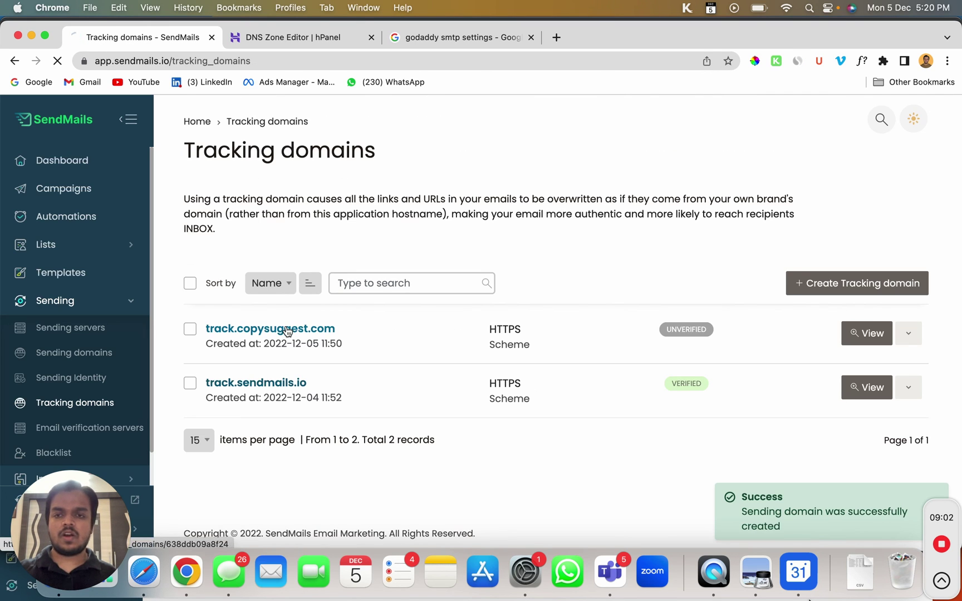
click(288, 331)
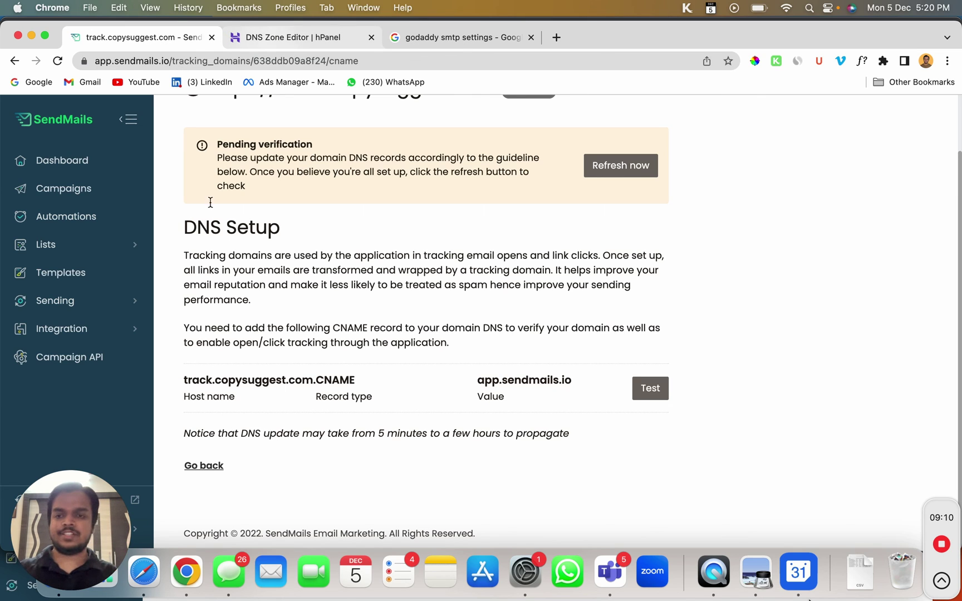
Copy the CNAME host name 'track' and return to Hostinger's DNS Zone Editor
double_click(191, 378)
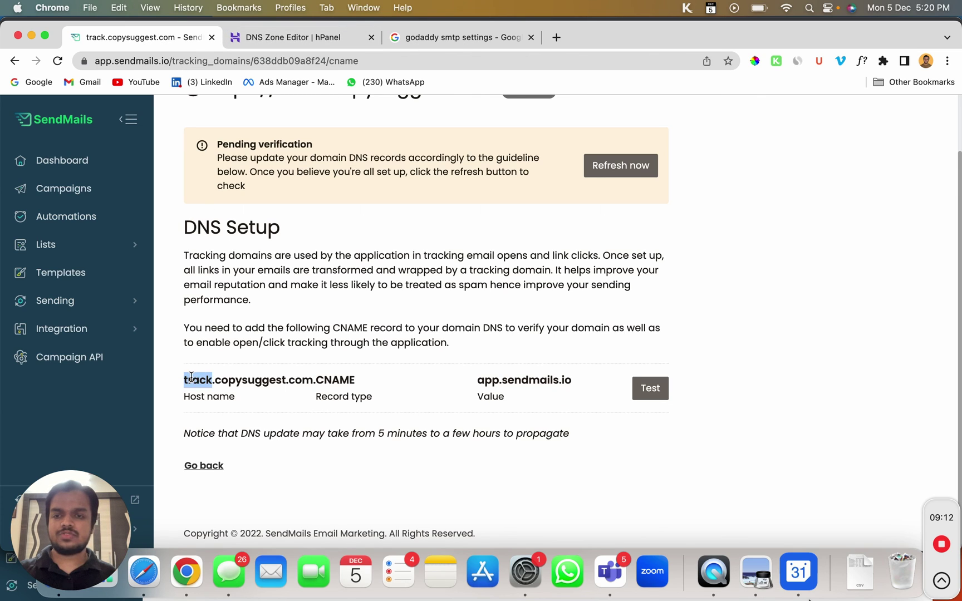
right_click(191, 378)
click(243, 378)
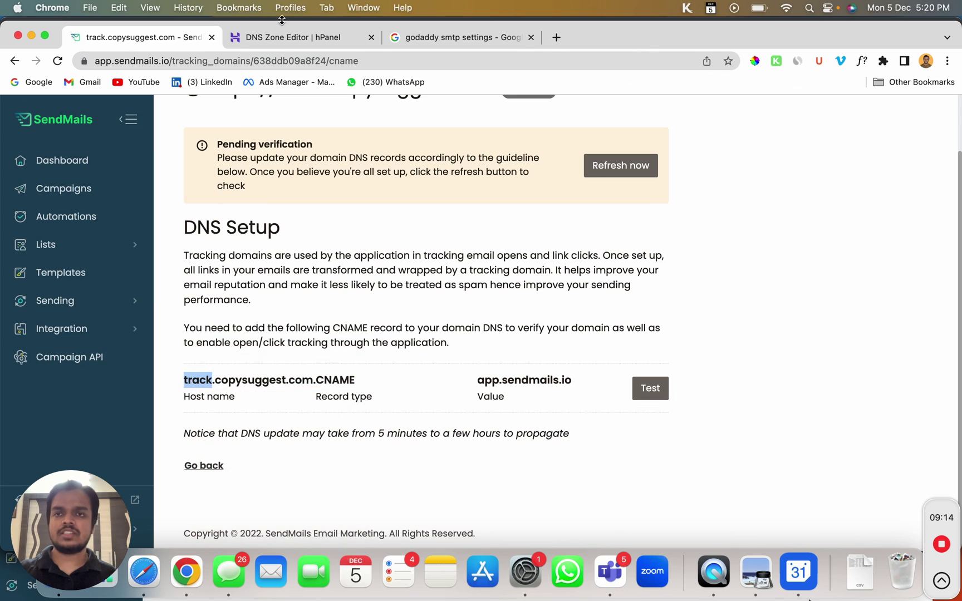
click(273, 38)
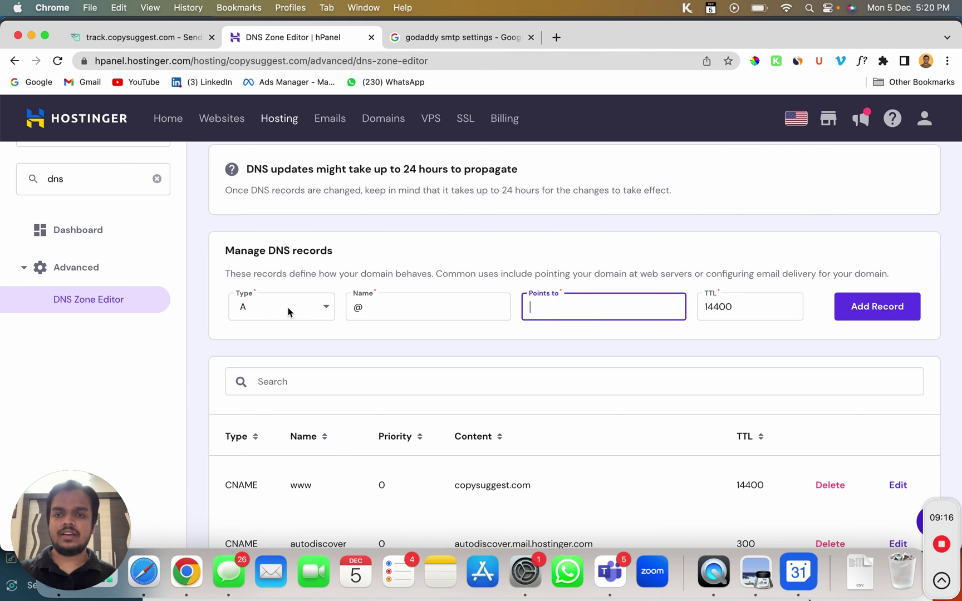
Make the new DNS record a CNAME named track instead of @
click(289, 312)
click(270, 421)
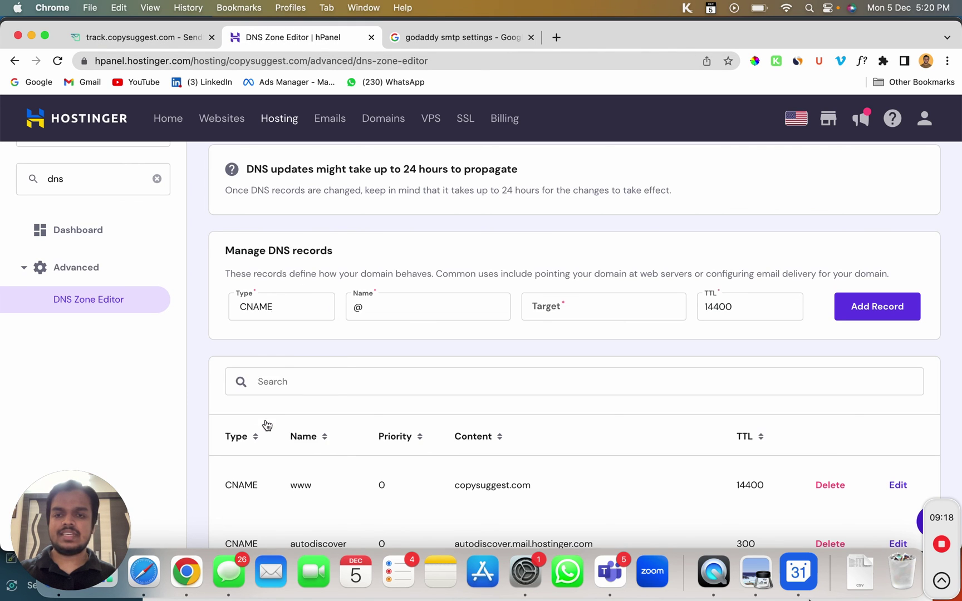
double_click(390, 307)
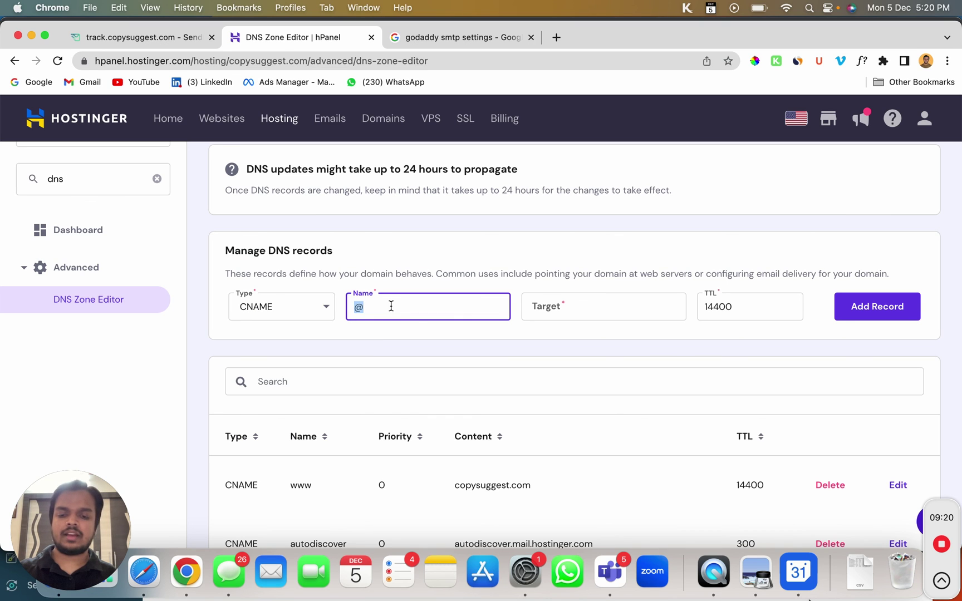
text(track)
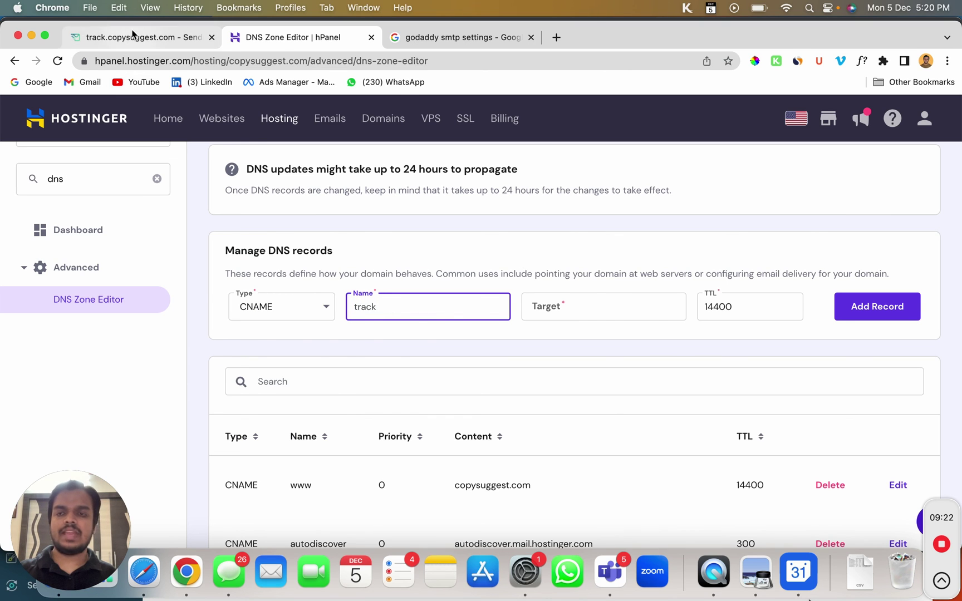
Set the record's target to app.sendmails.io, copied from SendMails, and add the record
click(135, 36)
drag(477, 380, 572, 381)
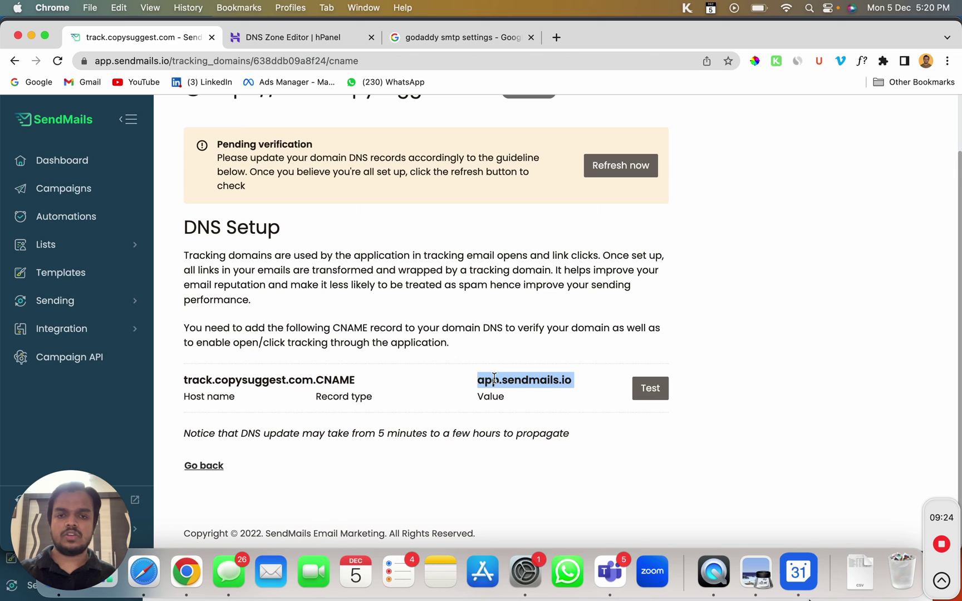
right_click(508, 382)
click(530, 384)
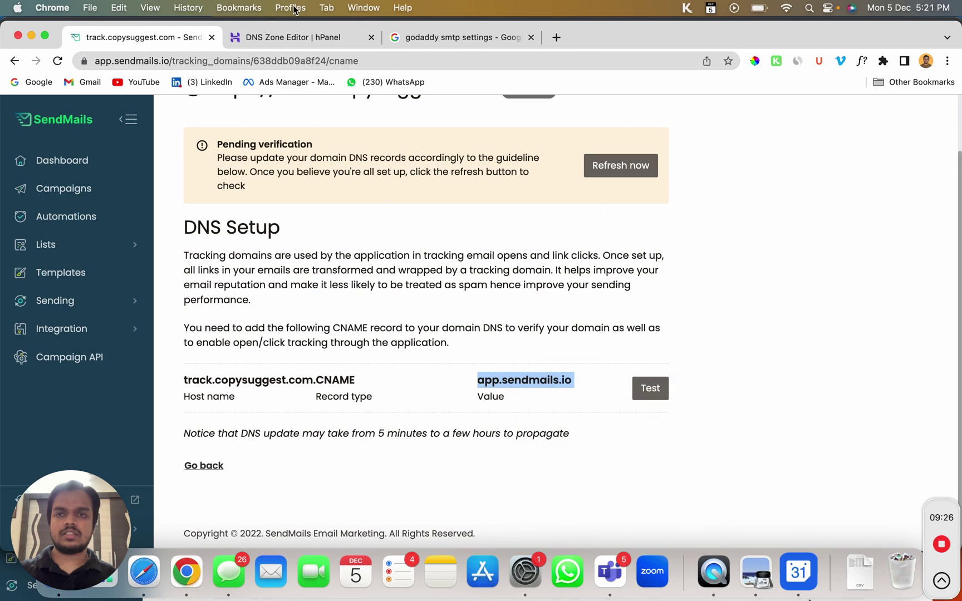
click(263, 37)
click(534, 301)
right_click(534, 301)
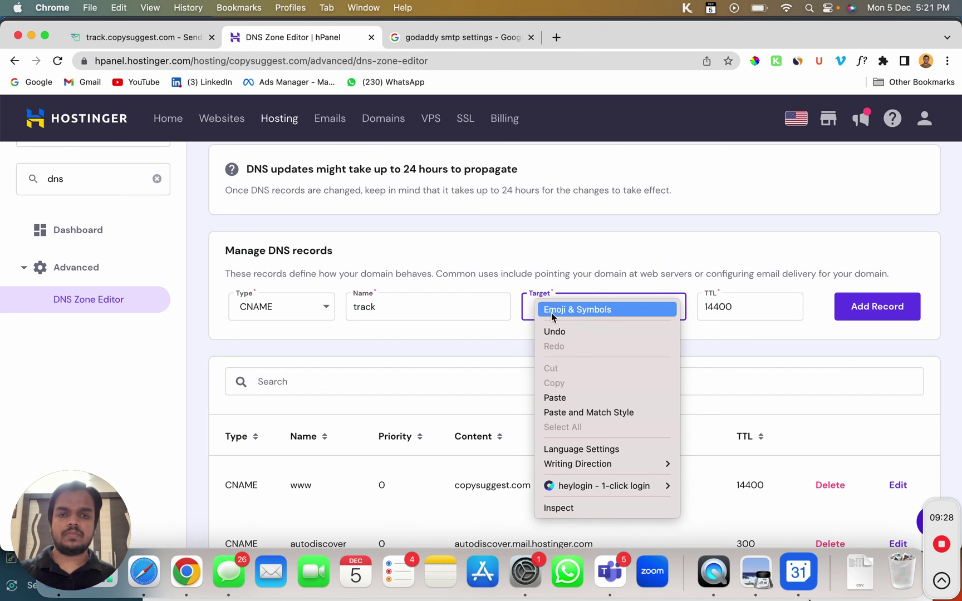
click(555, 398)
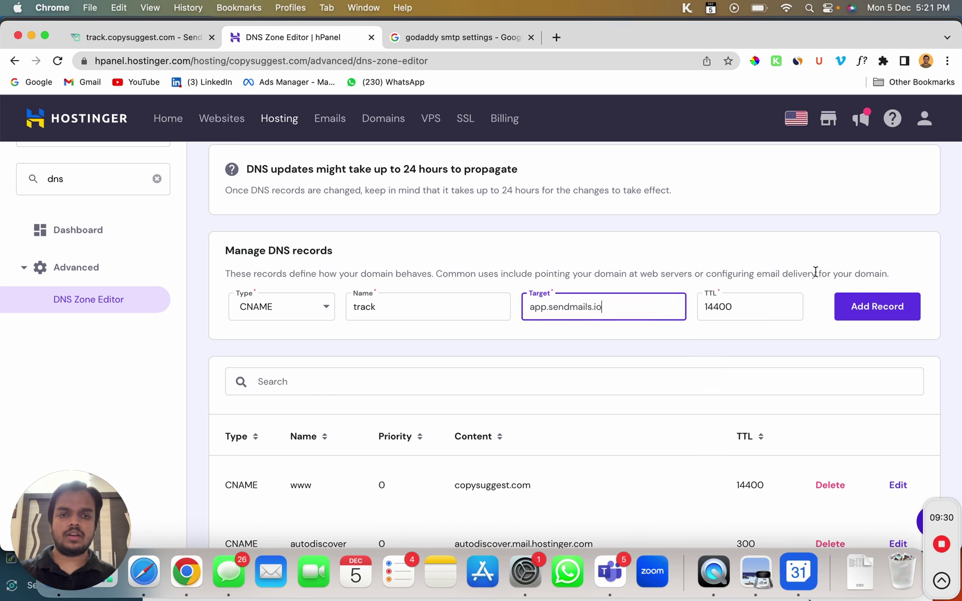
click(883, 312)
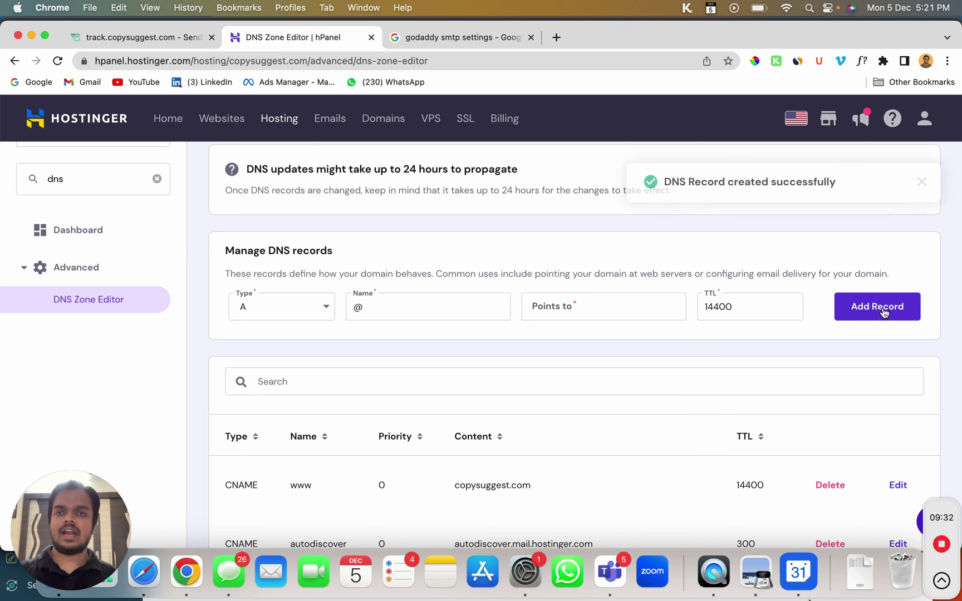
click(149, 41)
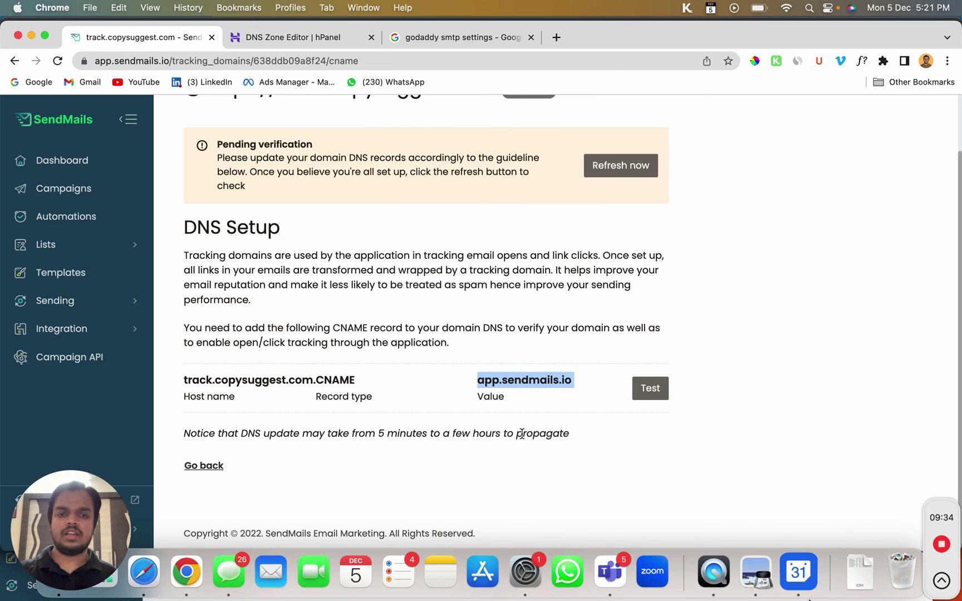
click(653, 385)
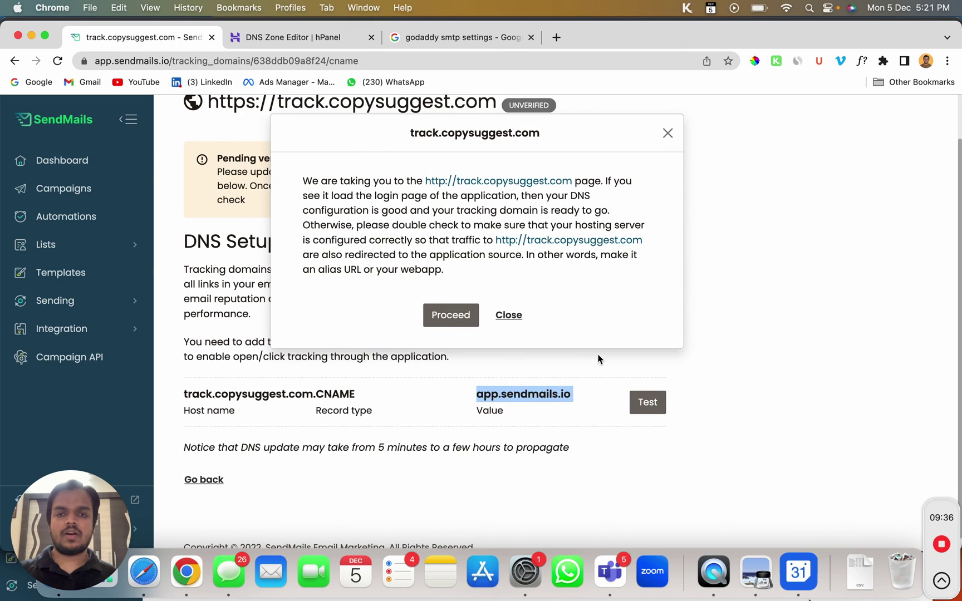
click(461, 315)
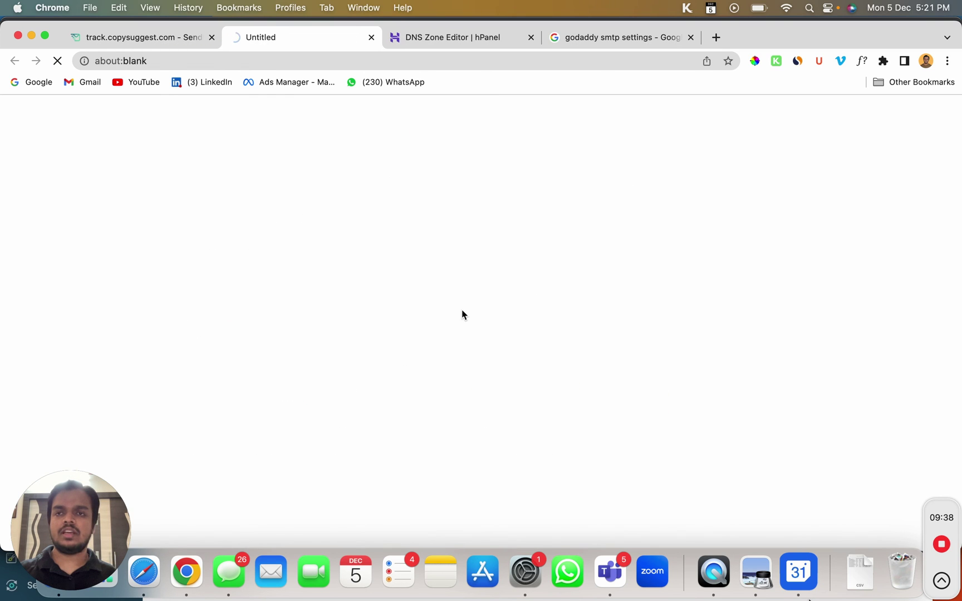